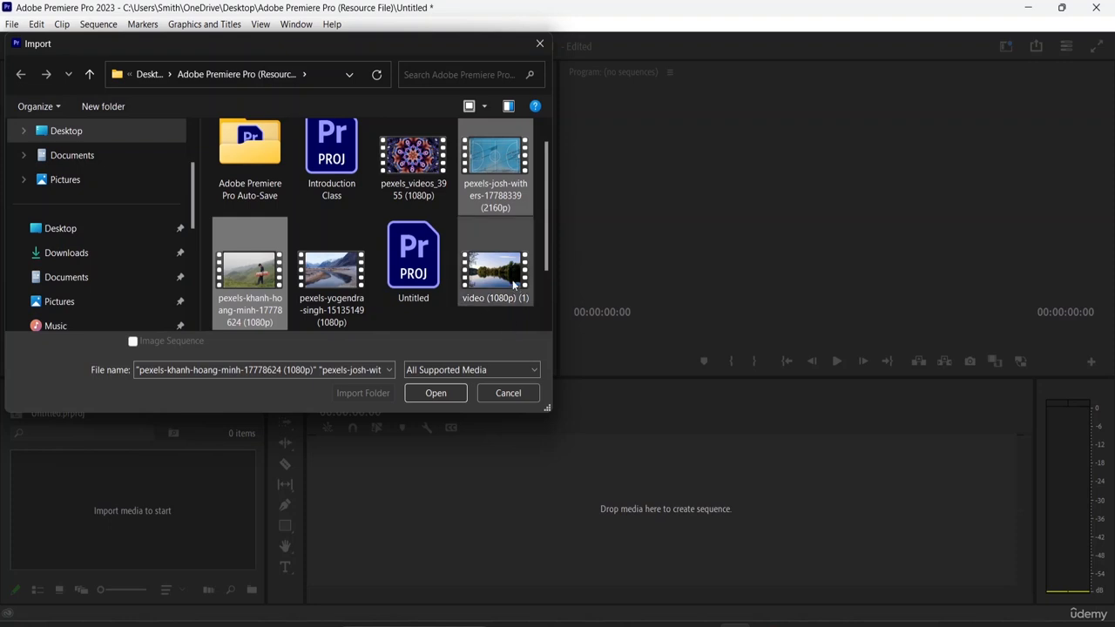
# Import the pexels-josh-withers, pexels-khanh-hoang-minh and video (1080p) (1) clips into the project
pyautogui.keyDown('ctrl'); pyautogui.click(513, 280); pyautogui.keyUp('ctrl')
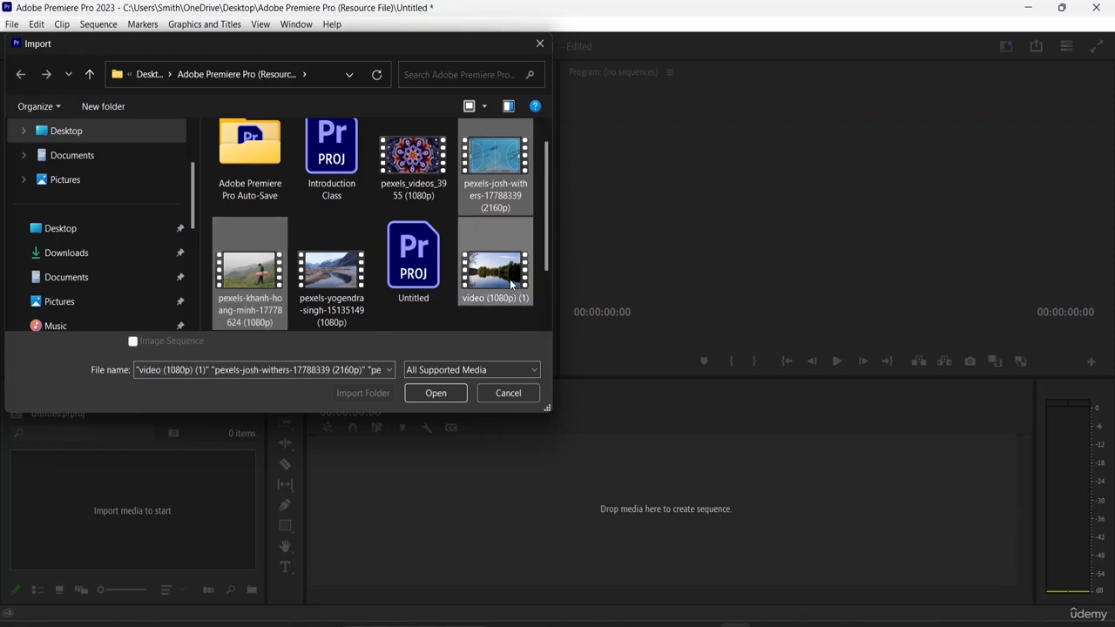
pyautogui.click(436, 393)
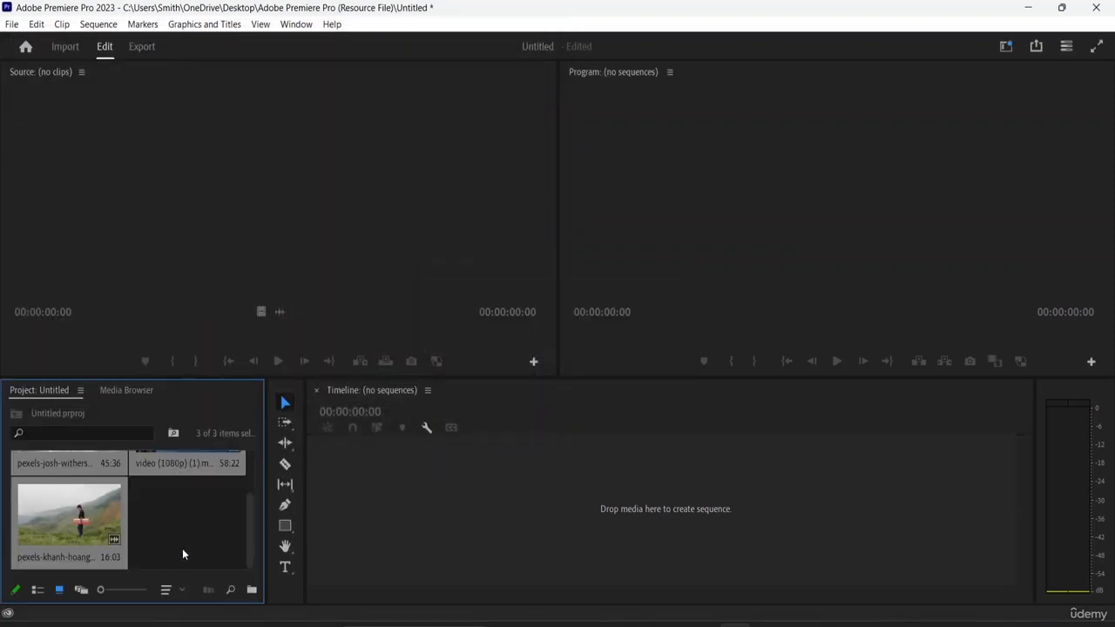
# Create a sequence by dropping the three selected clips onto the empty timeline
pyautogui.scroll(2, 191, 536)
pyautogui.scroll(-2, 167, 498)
pyautogui.scroll(2, 145, 503)
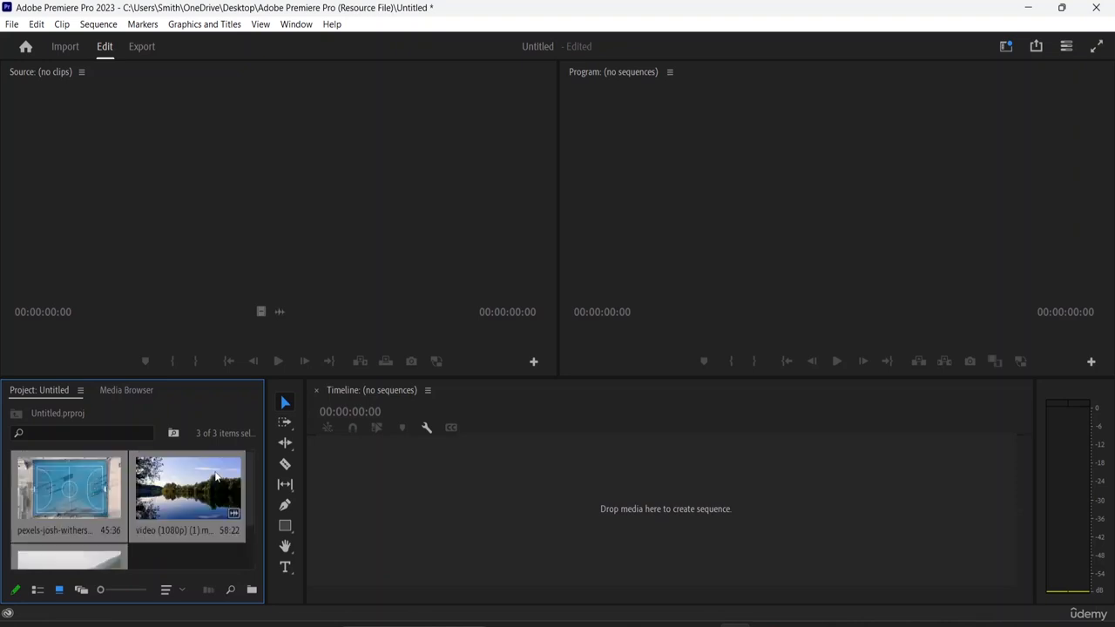
pyautogui.scroll(-2, 213, 481)
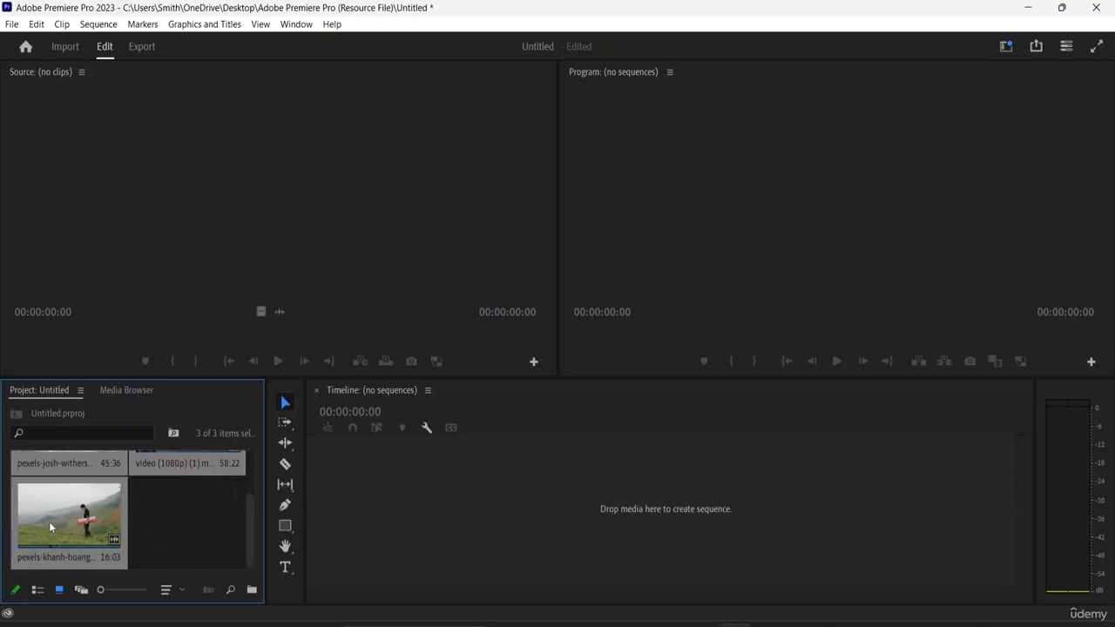
pyautogui.moveTo(49, 521); pyautogui.dragTo(394, 528)
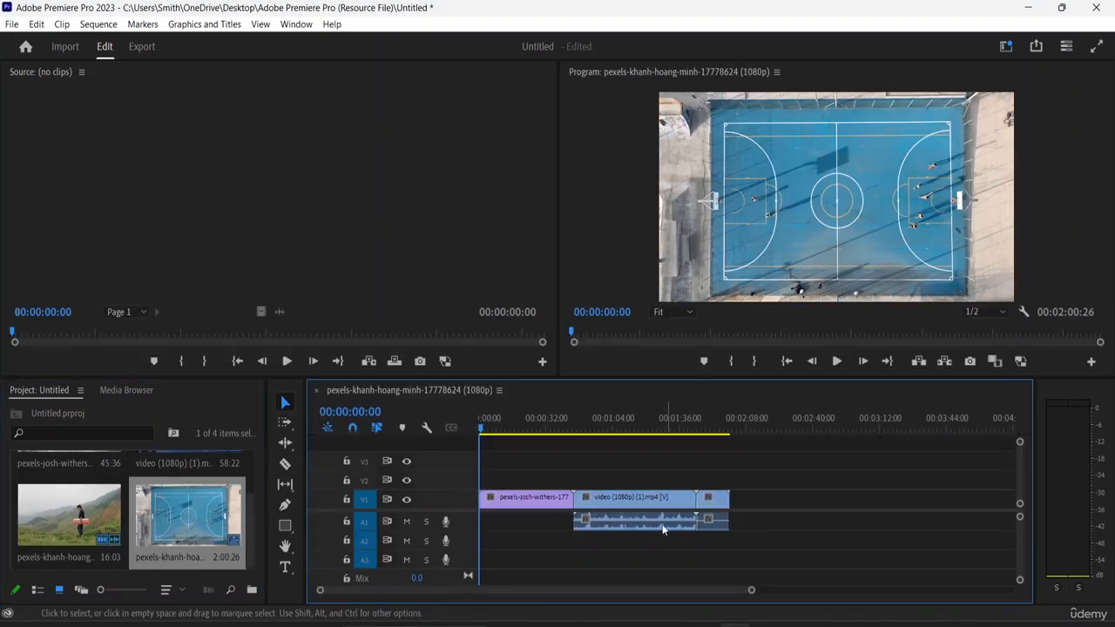
# Move the video (1080p) (1) clip and the trailing clip earlier on the V1 track
pyautogui.moveTo(665, 498); pyautogui.dragTo(570, 514)
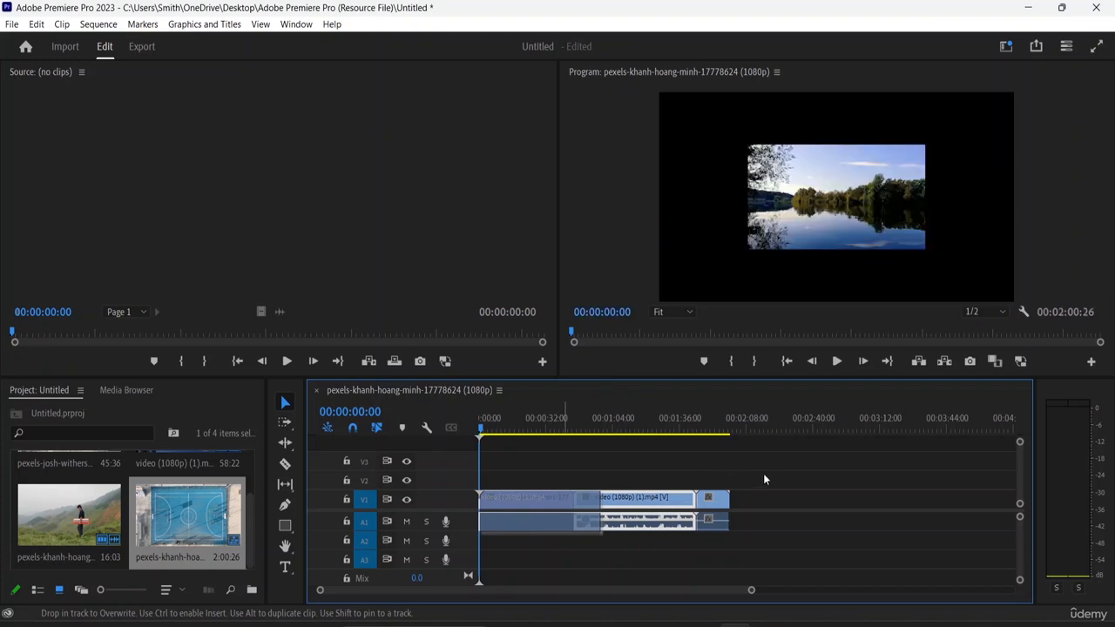
pyautogui.moveTo(712, 502); pyautogui.dragTo(617, 508)
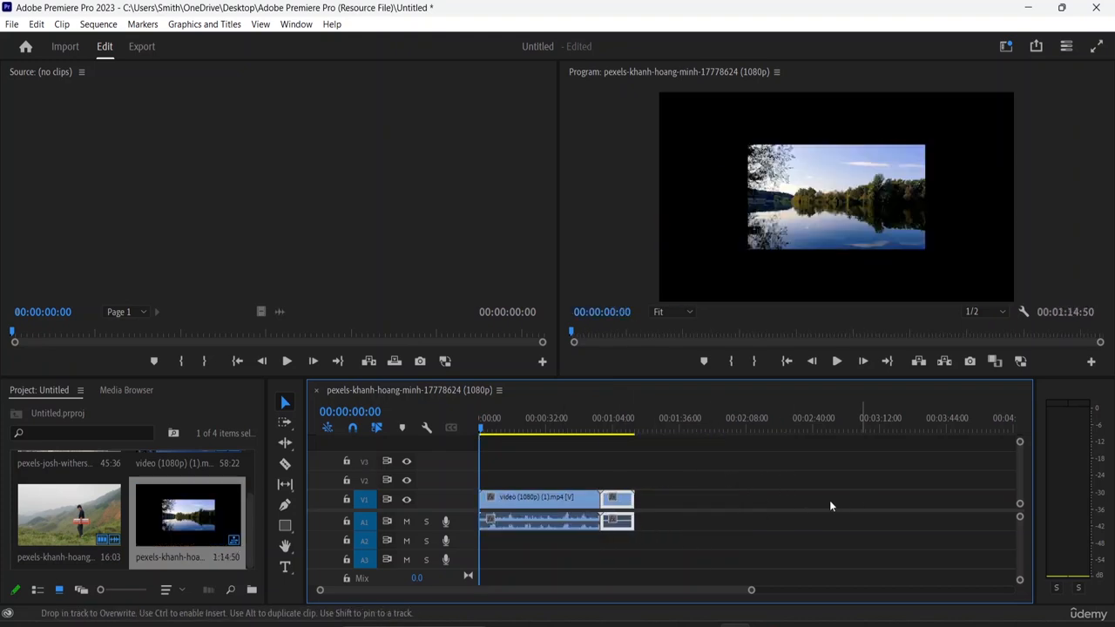
# Append the pexels-josh-withers clip to the end of the sequence on V1
pyautogui.scroll(2, 76, 518)
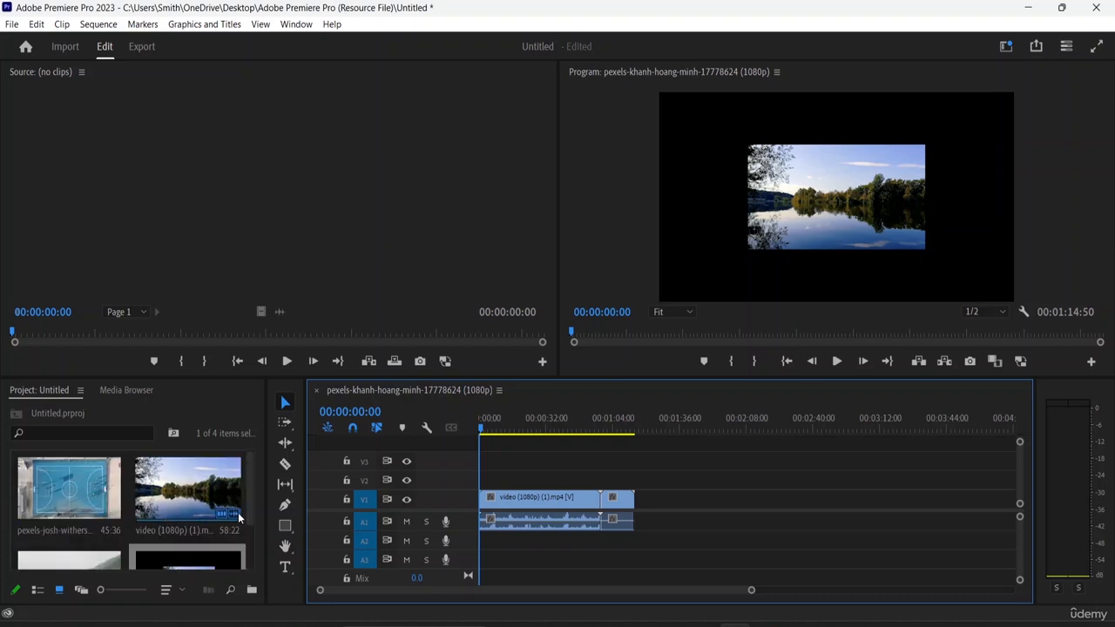
pyautogui.moveTo(238, 520)
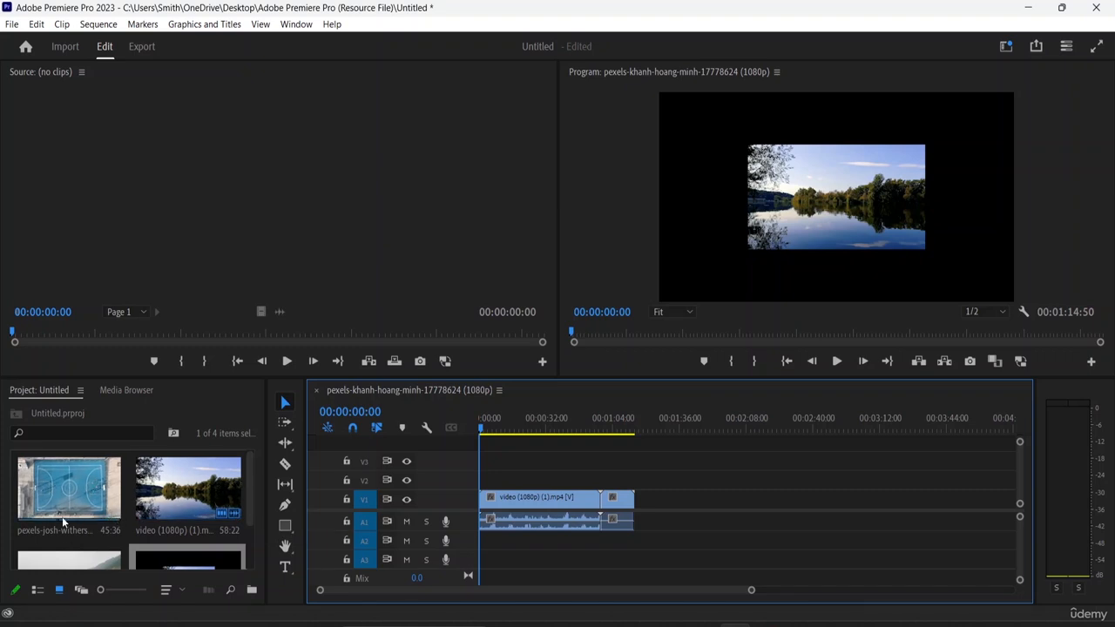
pyautogui.scroll(-1, 114, 510)
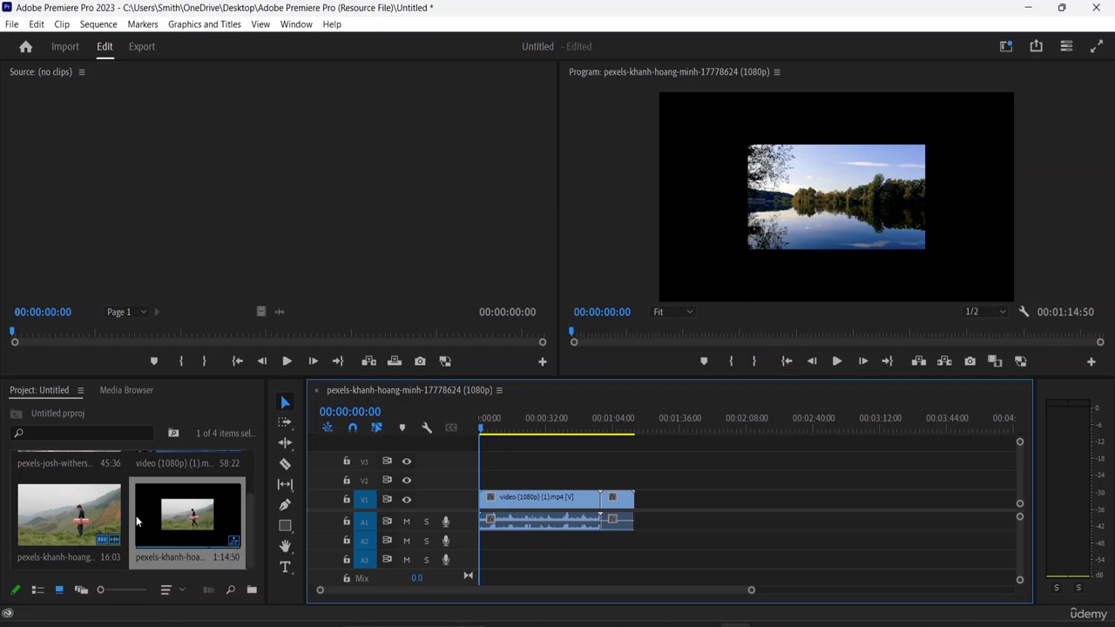
pyautogui.scroll(1, 140, 521)
pyautogui.click(77, 504)
pyautogui.moveTo(76, 503); pyautogui.dragTo(637, 509)
pyautogui.moveTo(782, 496); pyautogui.dragTo(782, 496)
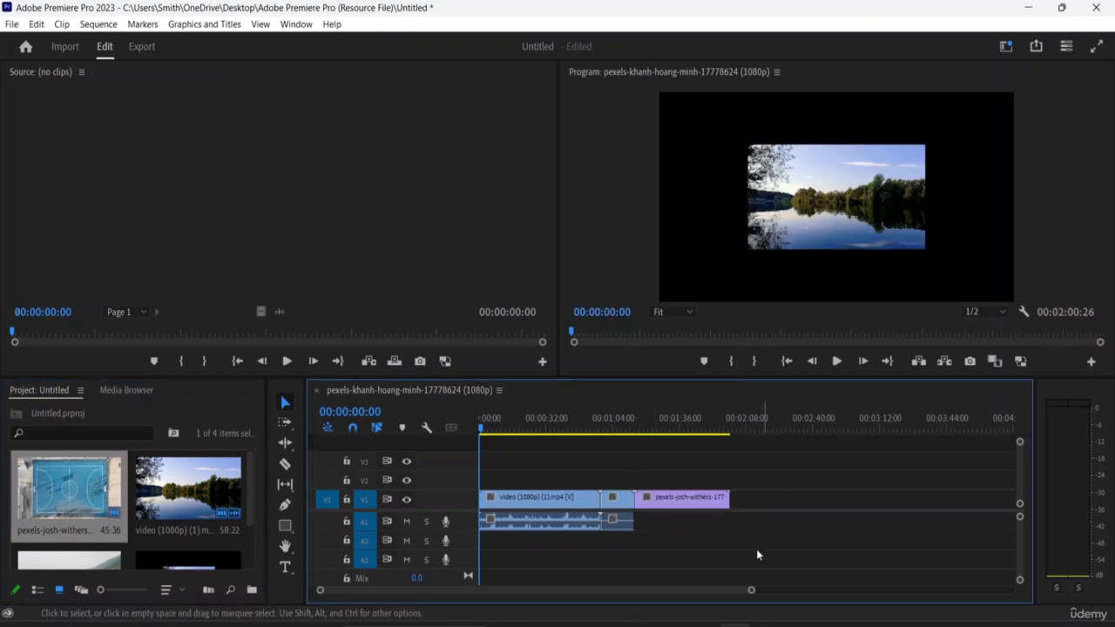
pyautogui.scroll(-1, 163, 526)
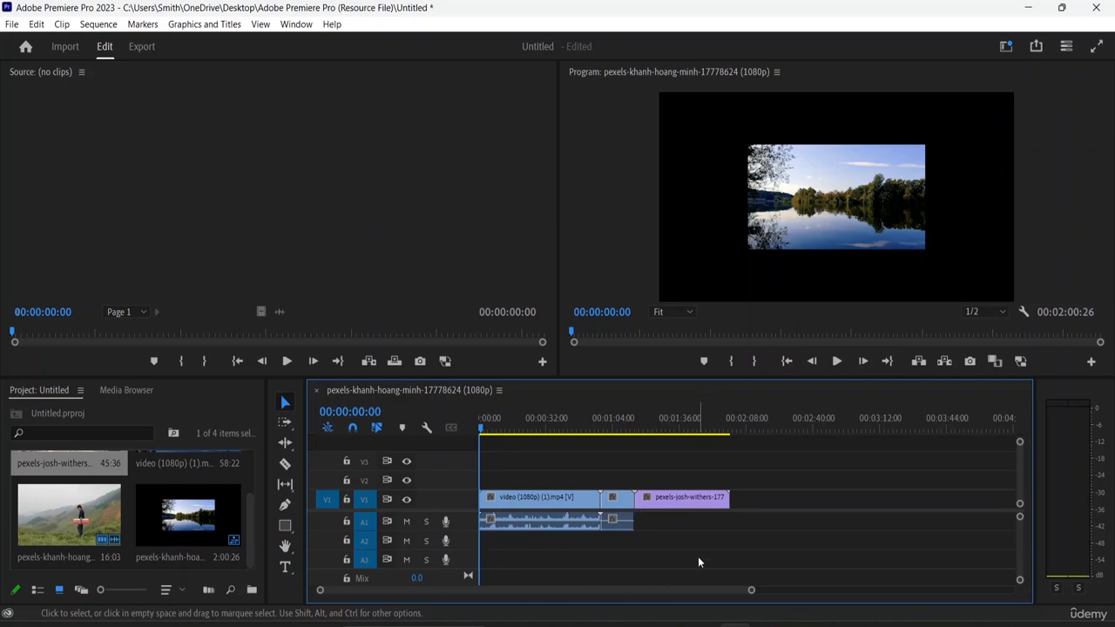
# Play the sequence briefly and stop playback
pyautogui.press('space')
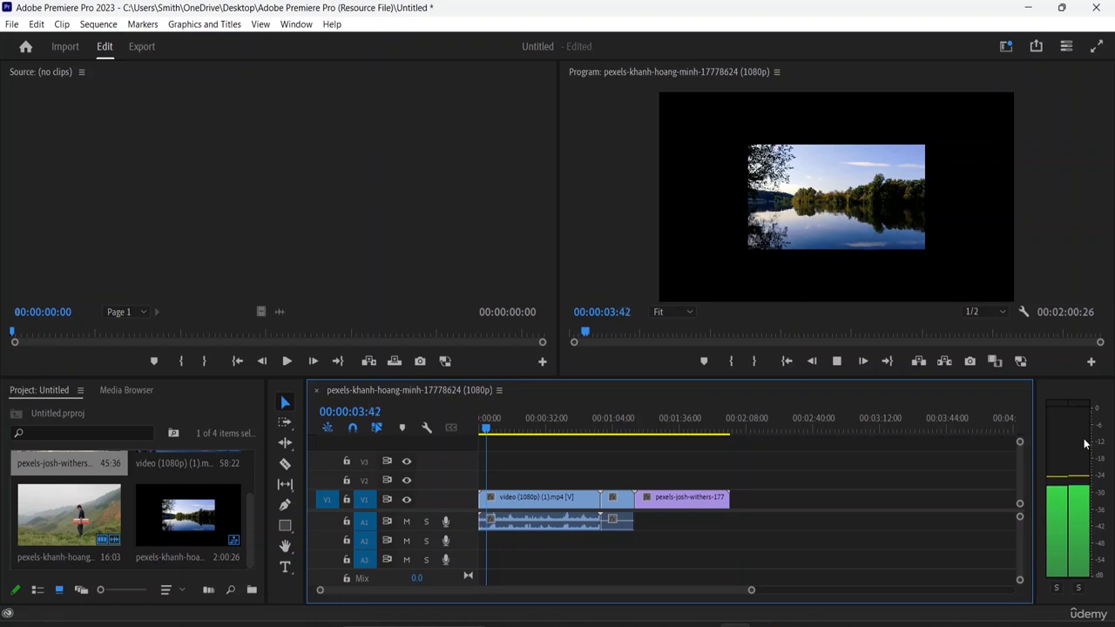
pyautogui.press('space')
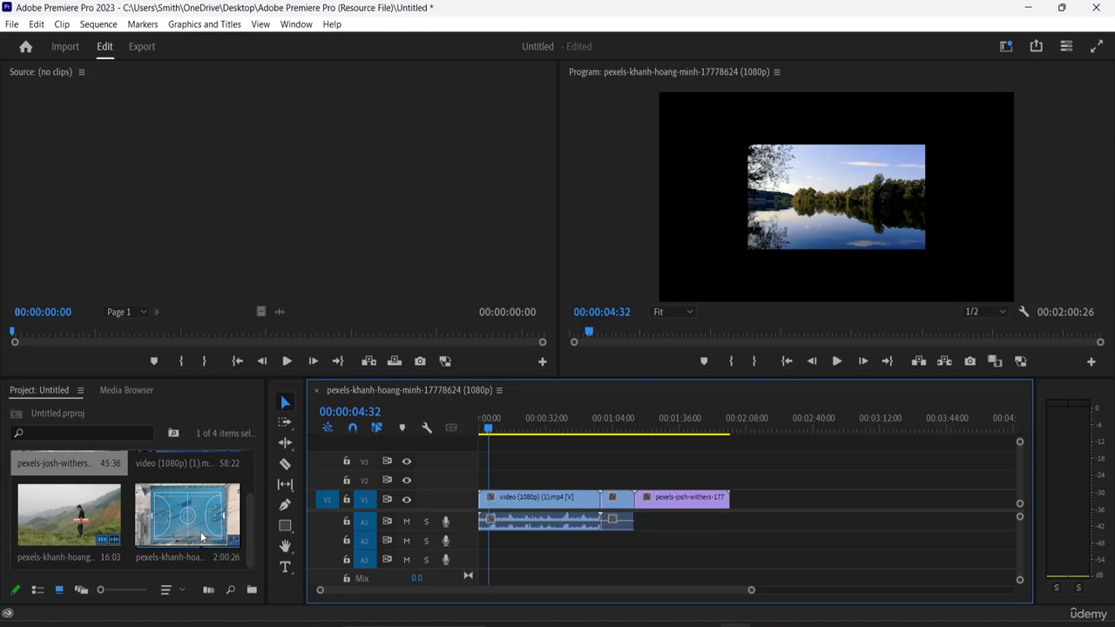
pyautogui.click(12, 24)
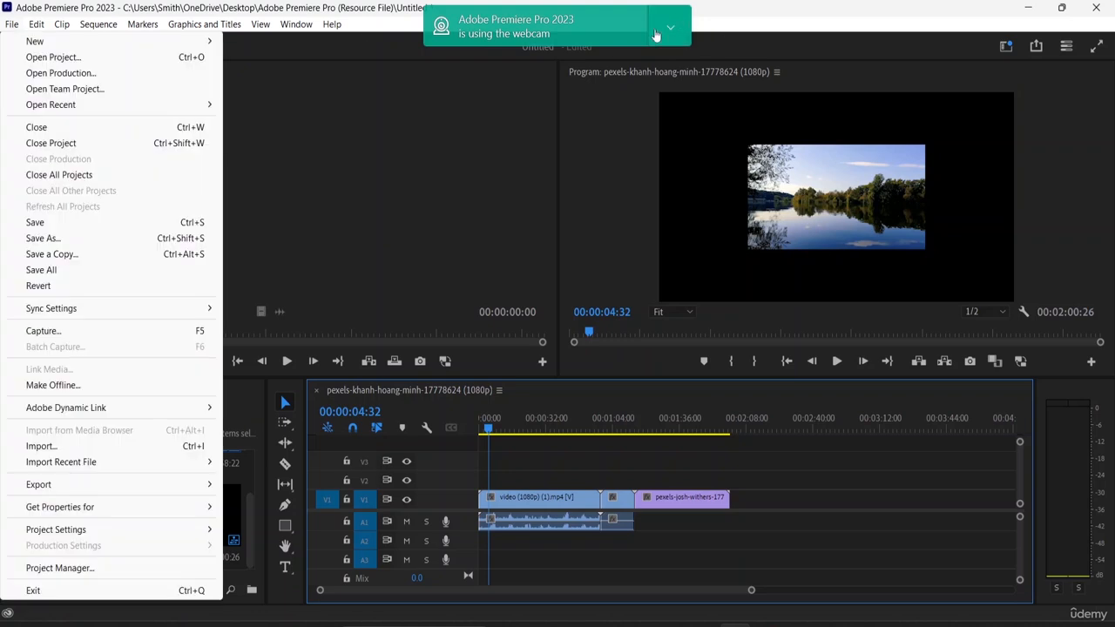
pyautogui.moveTo(81, 46)
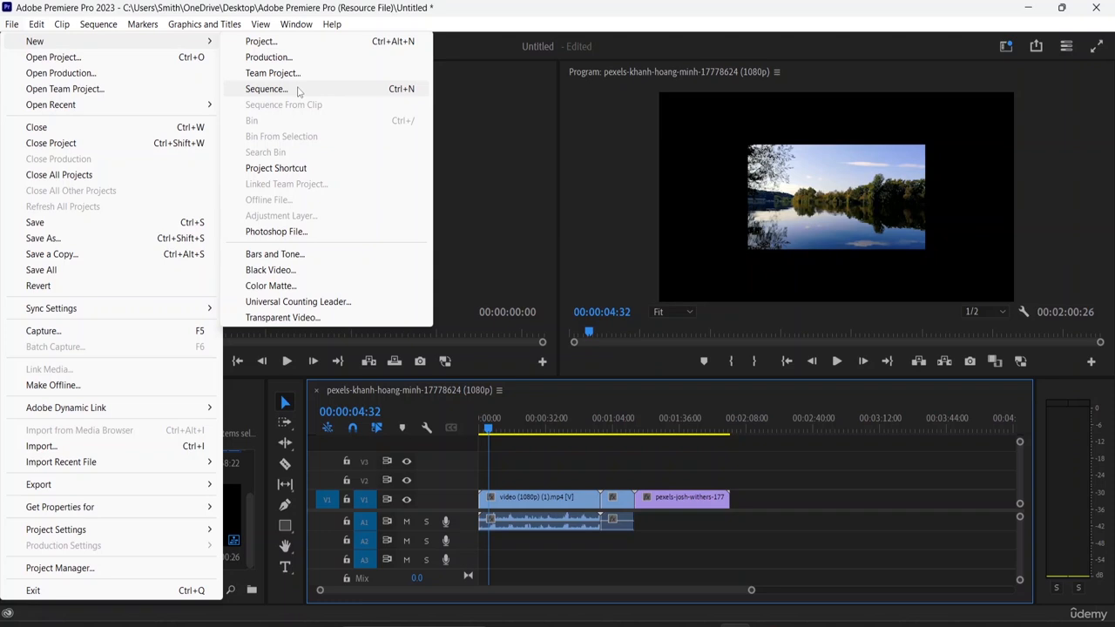
pyautogui.moveTo(137, 30)
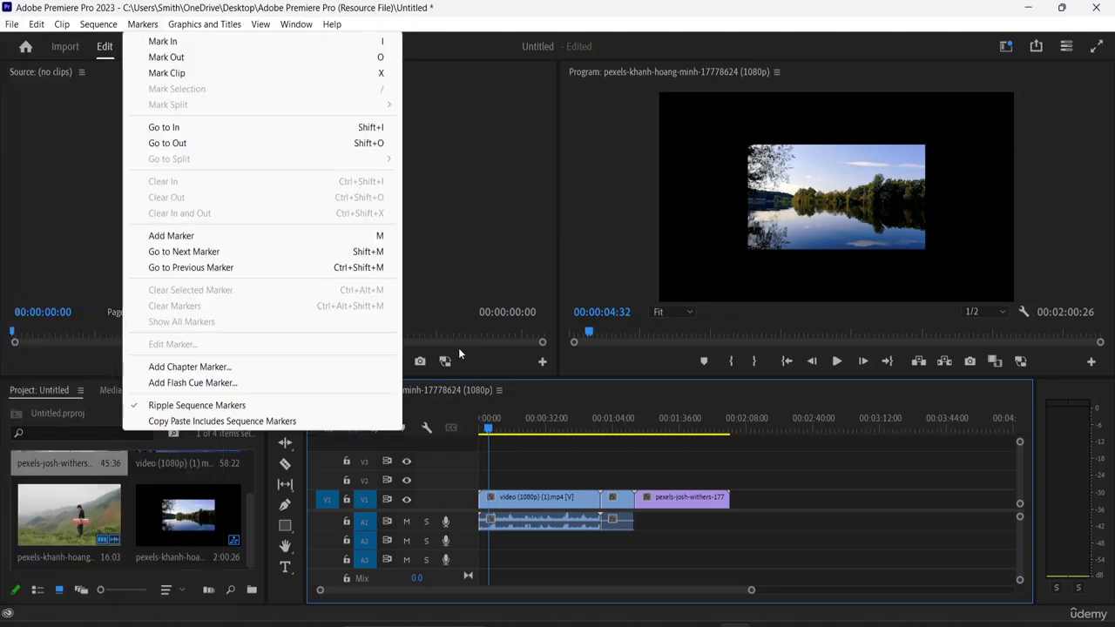
pyautogui.click(458, 352)
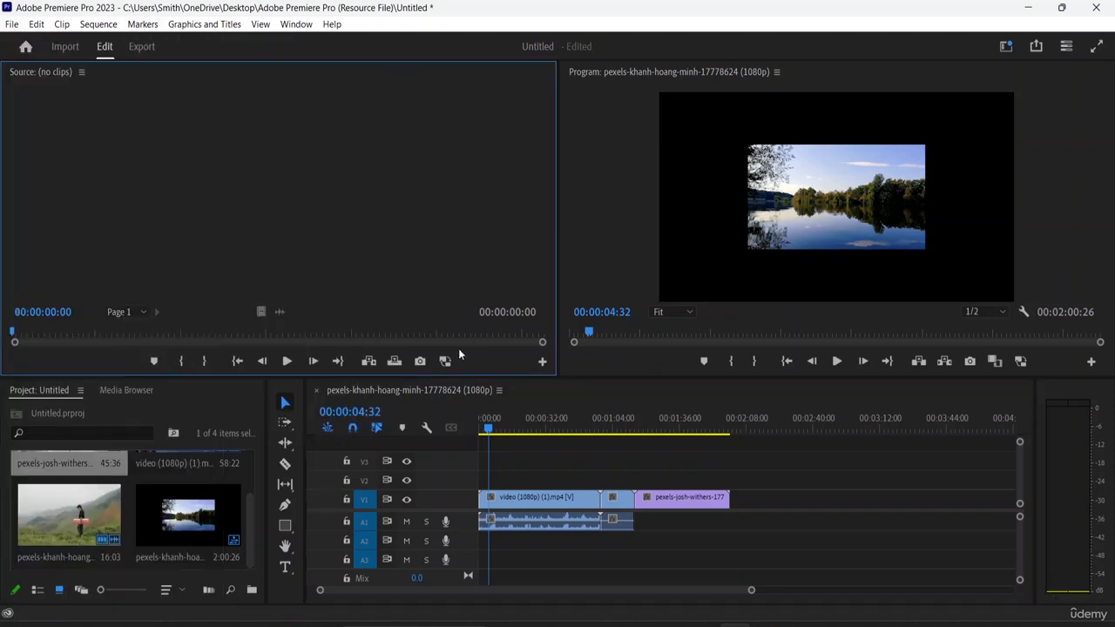
# Play the sequence in the program monitor, then step forward and back frame by frame
pyautogui.click(836, 361)
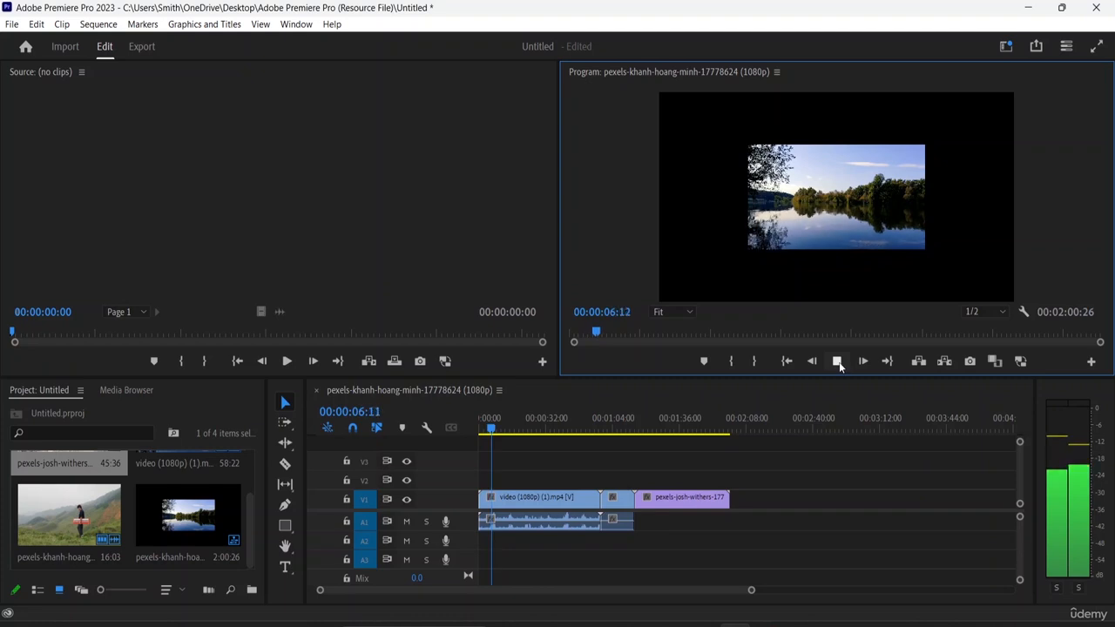
pyautogui.click(838, 362)
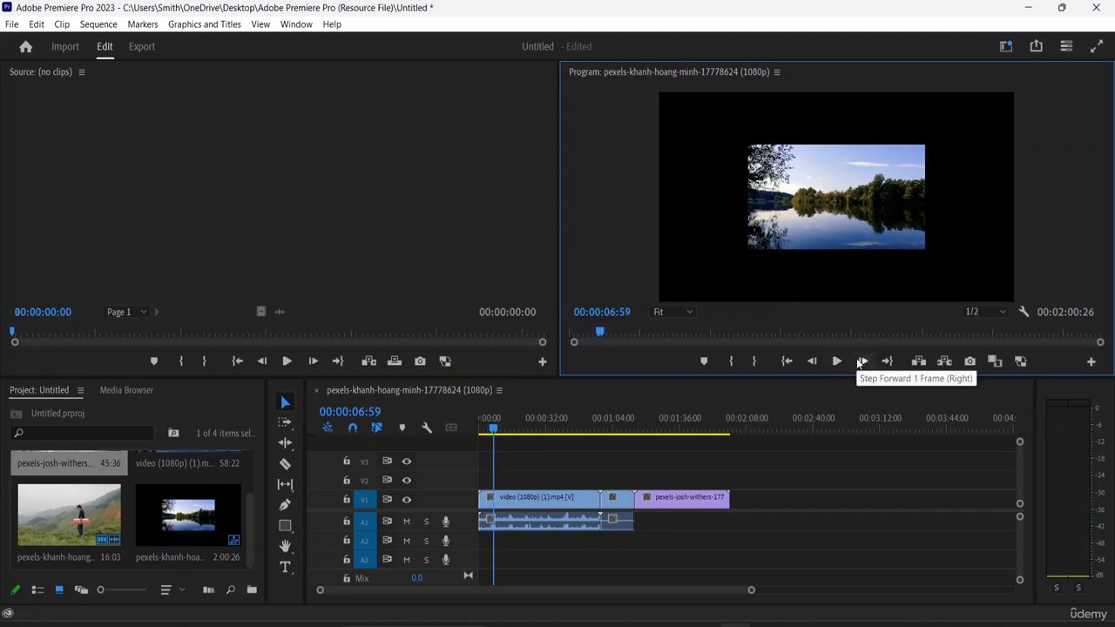
pyautogui.click(860, 362)
pyautogui.click(860, 363)
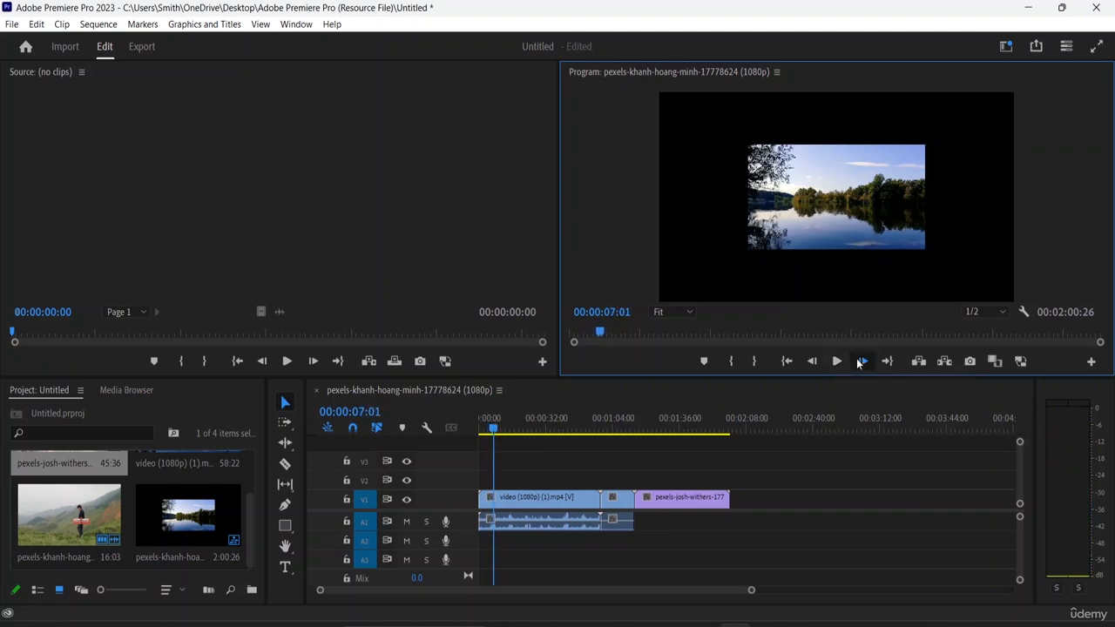
pyautogui.click(861, 362)
pyautogui.click(811, 367)
pyautogui.click(812, 367)
pyautogui.click(811, 367)
pyautogui.click(811, 367)
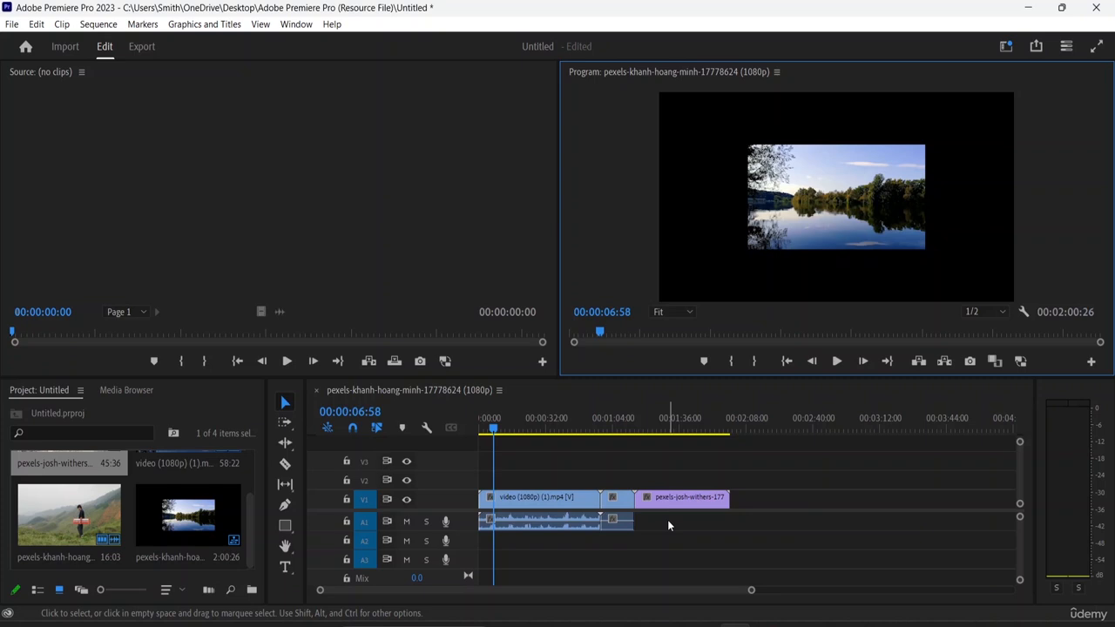
# Undo all the timeline edits back to before the sequence was created
pyautogui.click(634, 397)
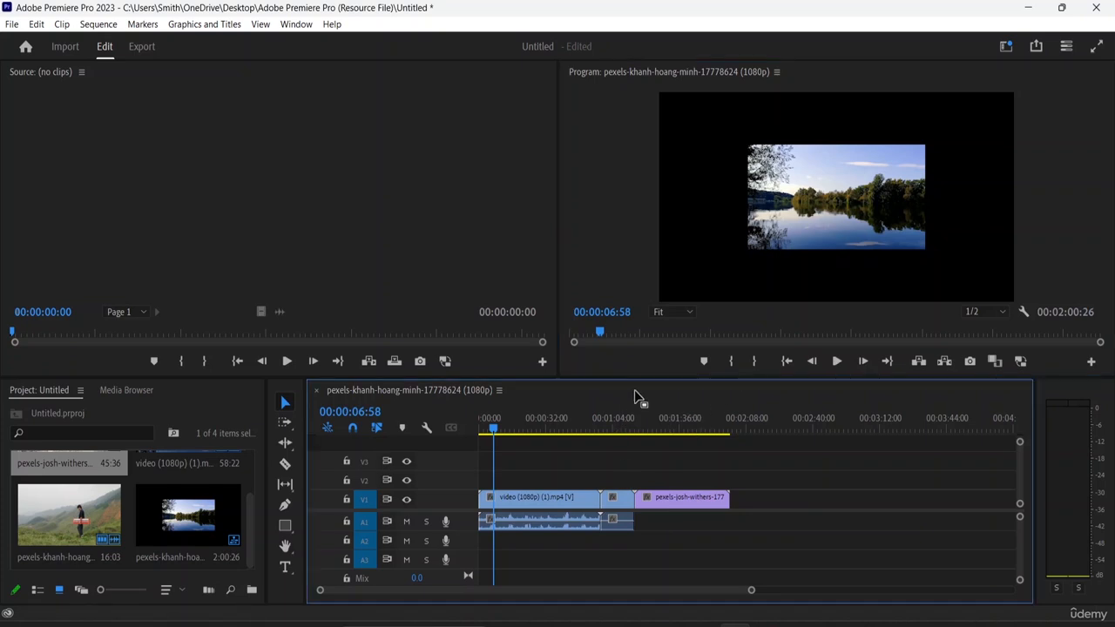
pyautogui.hotkey('ctrl', 'z')
pyautogui.hotkey('ctrl', 'z')
pyautogui.hotkey('ctrl', 'z')
pyautogui.hotkey('ctrl', 'z')
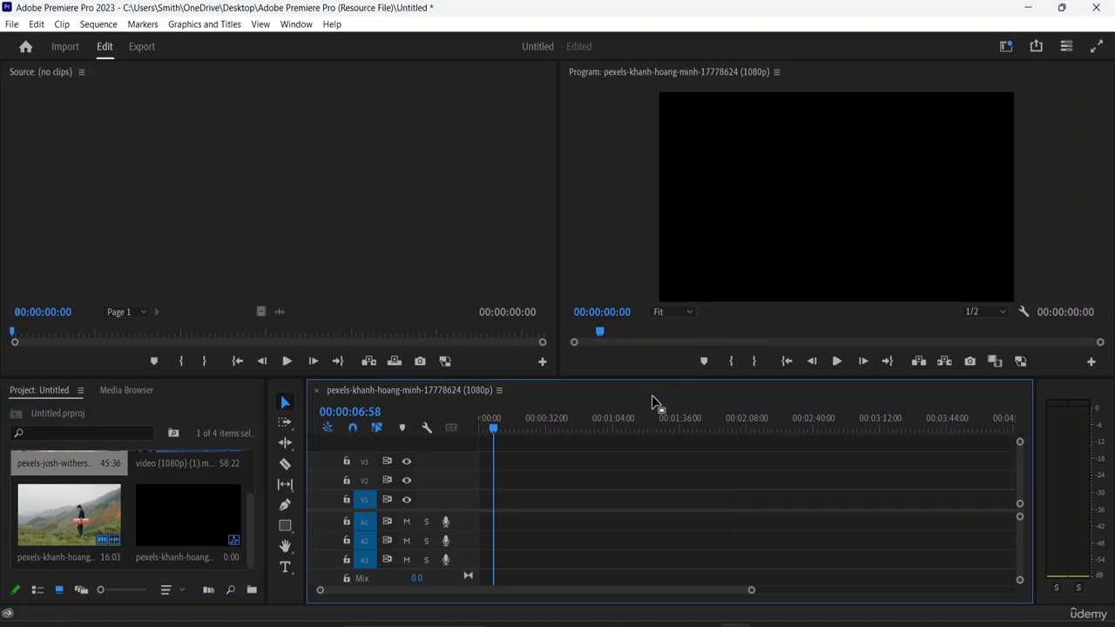
pyautogui.click(600, 264)
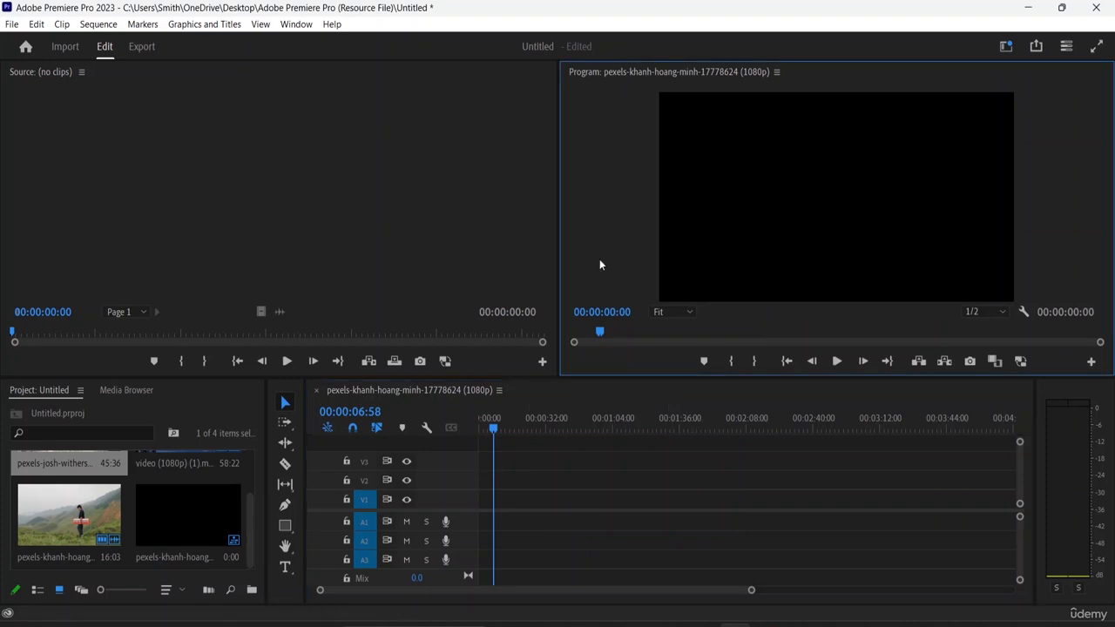
pyautogui.hotkey('ctrl', 'z')
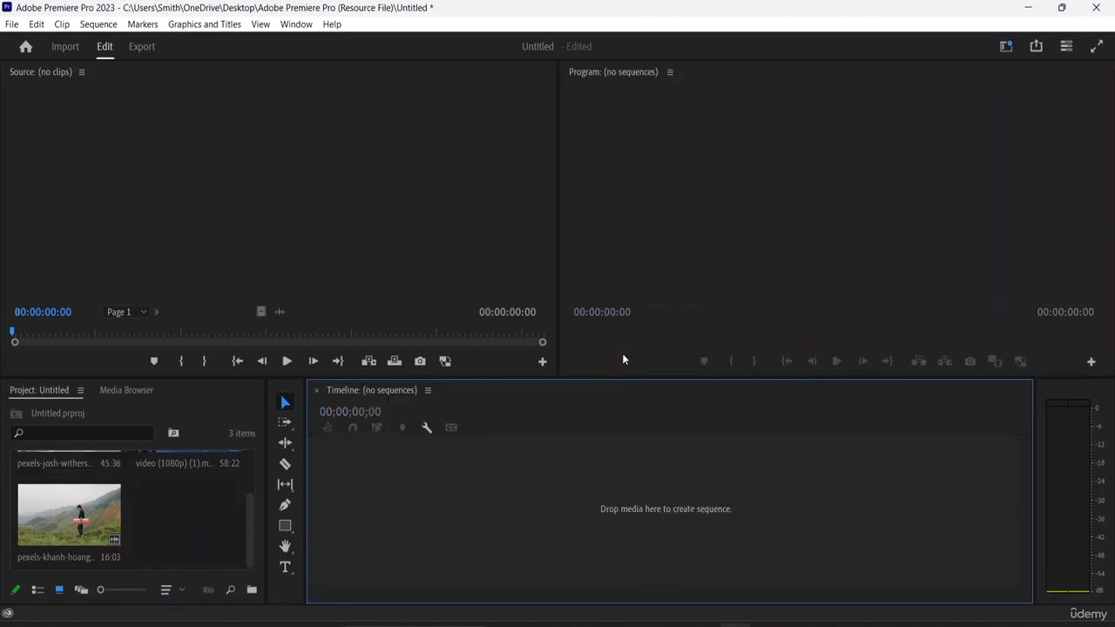
# Create a new sequence by dropping the pexels-khanh-hoang-minh clip onto the timeline
pyautogui.click(164, 516)
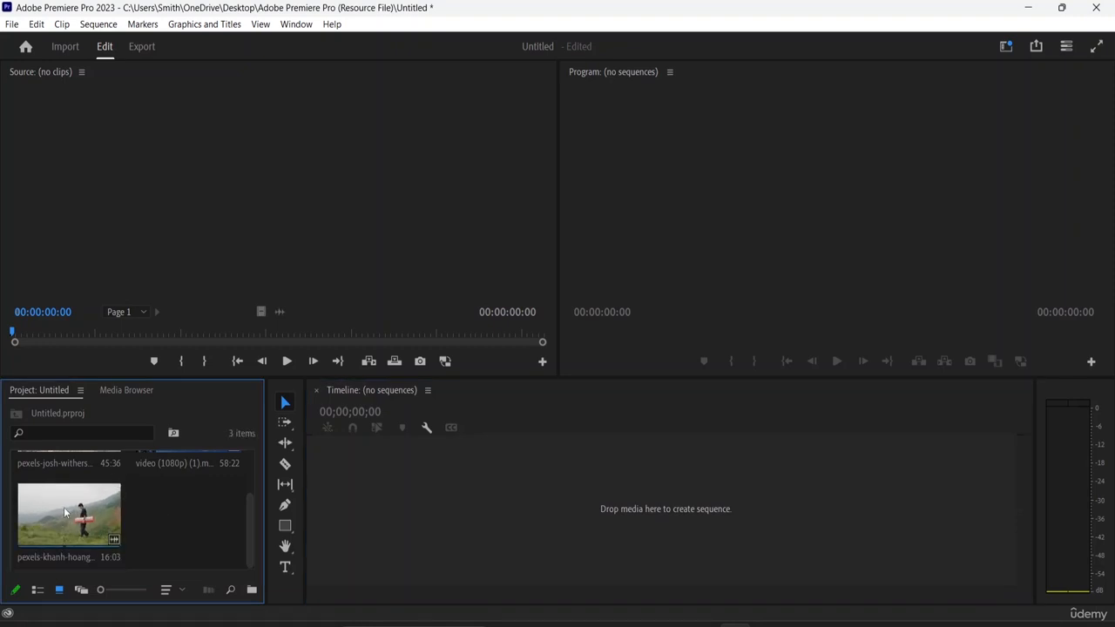
pyautogui.moveTo(64, 512); pyautogui.dragTo(386, 513)
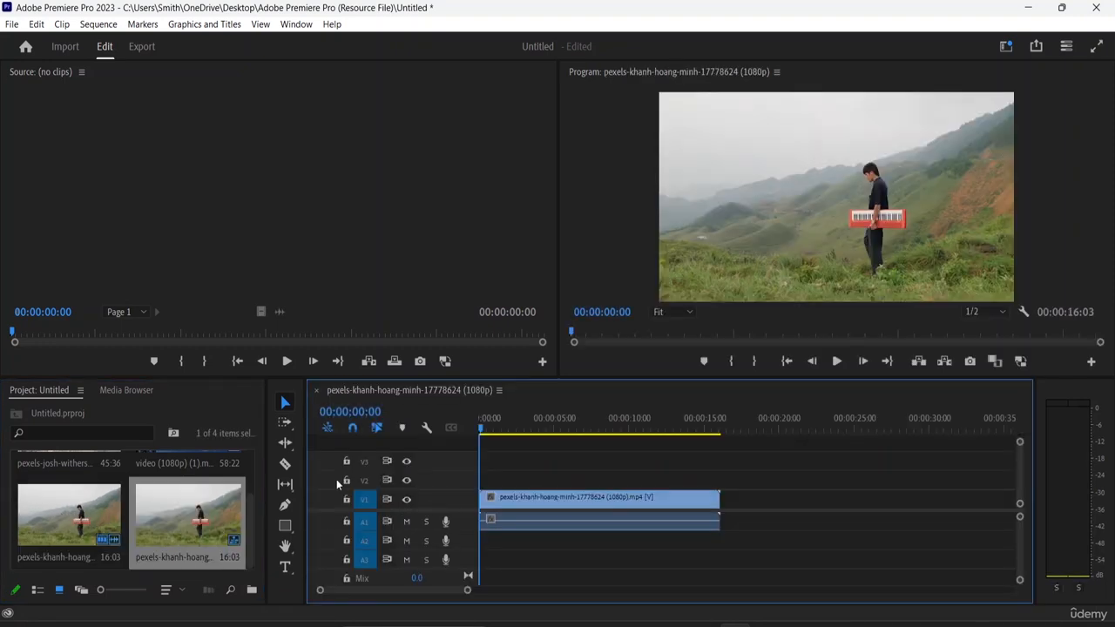
# Append the pexels-josh-withers clip and then the video (1080p) (1) clip to the end of the sequence
pyautogui.scroll(2, 112, 503)
pyautogui.click(69, 490)
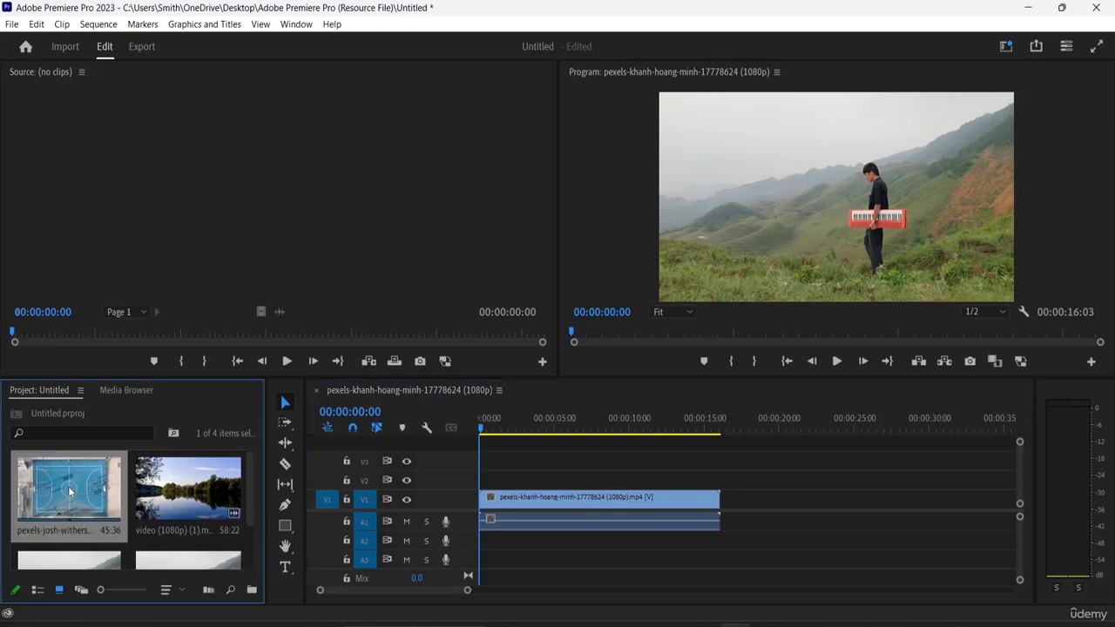
pyautogui.moveTo(69, 491); pyautogui.dragTo(730, 509)
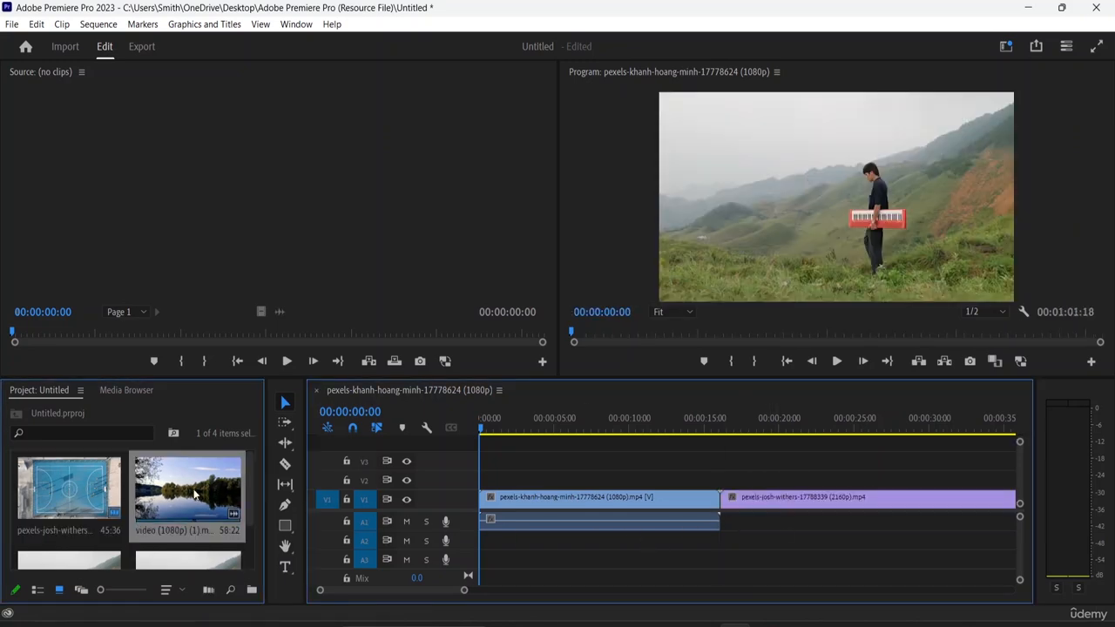
pyautogui.moveTo(195, 495); pyautogui.dragTo(764, 508)
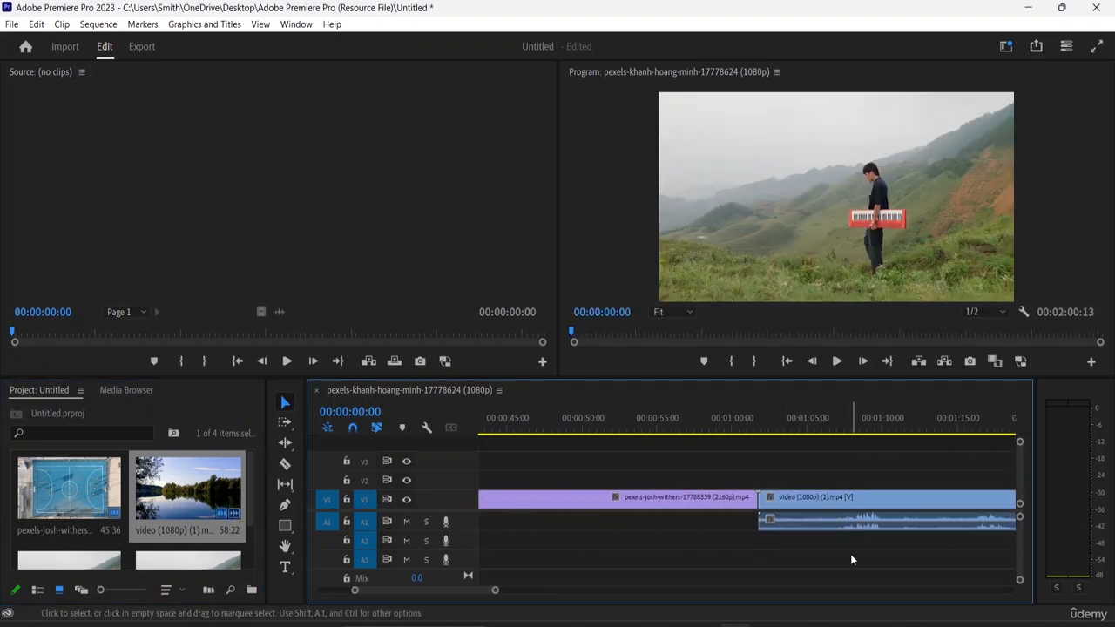
# Trim the end of the pexels-josh-withers clip back to about 42 seconds into the sequence
pyautogui.hotkey('ctrl', '-')
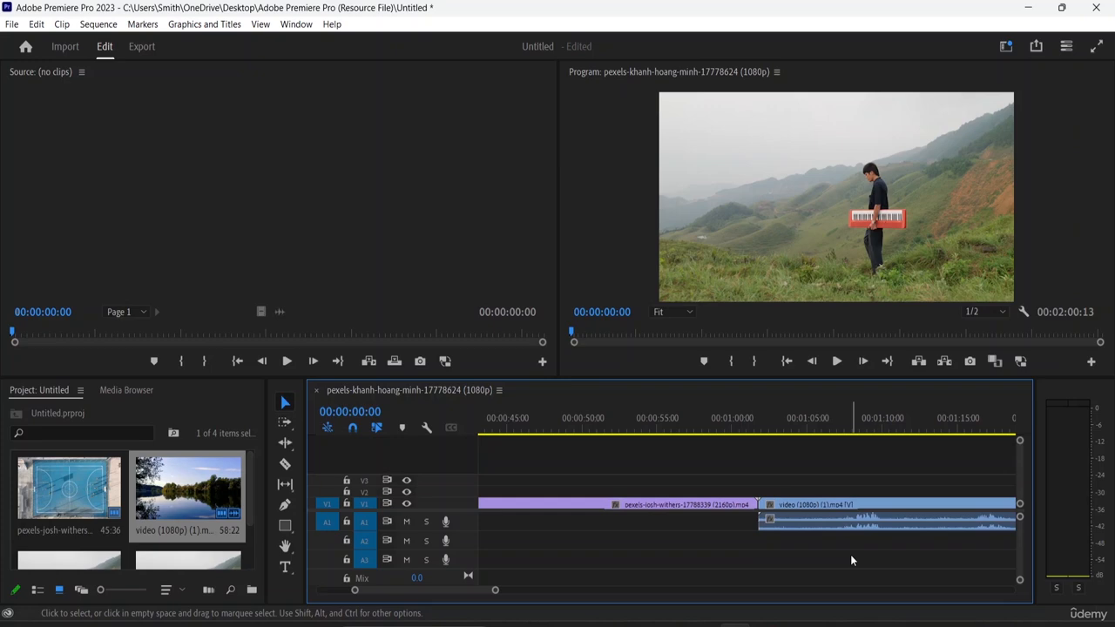
pyautogui.press('-')
pyautogui.press('-')
pyautogui.press('-')
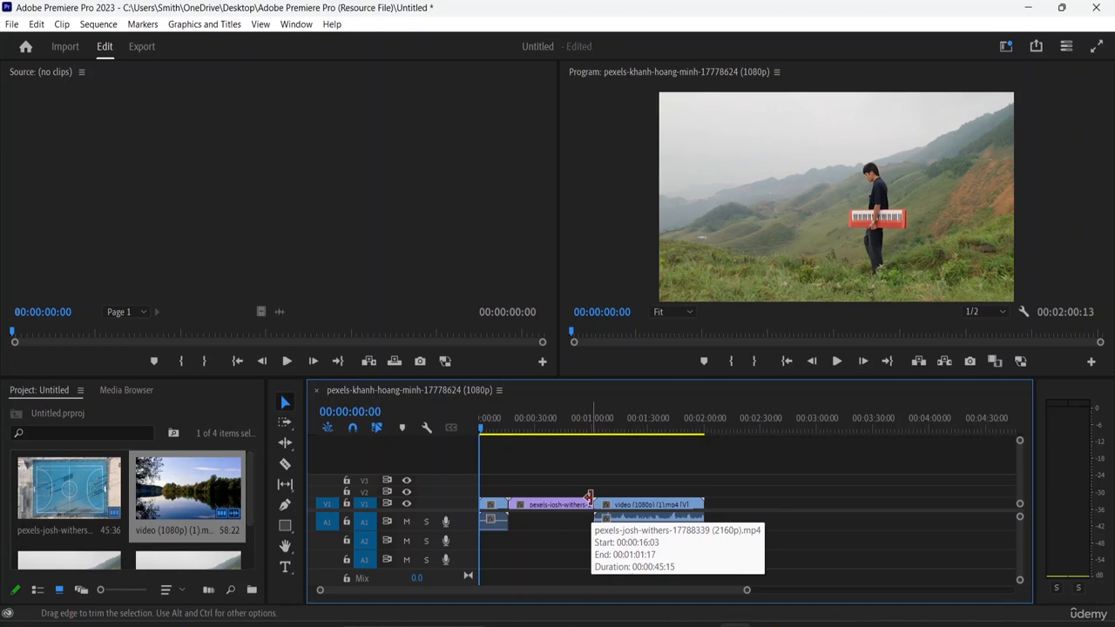
pyautogui.moveTo(589, 497); pyautogui.dragTo(601, 497)
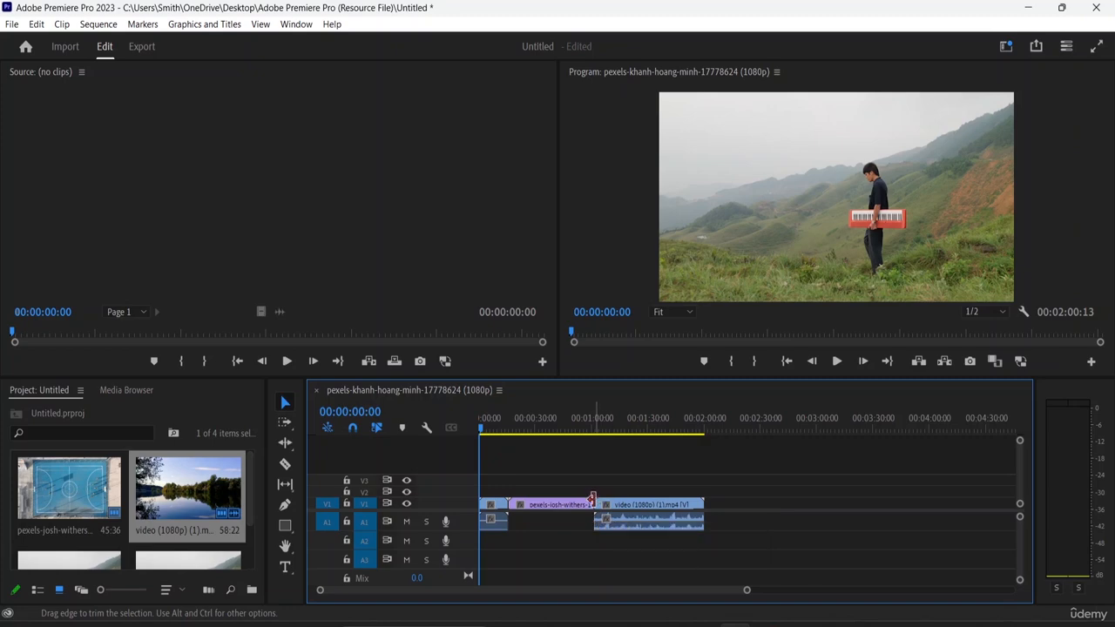
pyautogui.moveTo(592, 499); pyautogui.dragTo(559, 504)
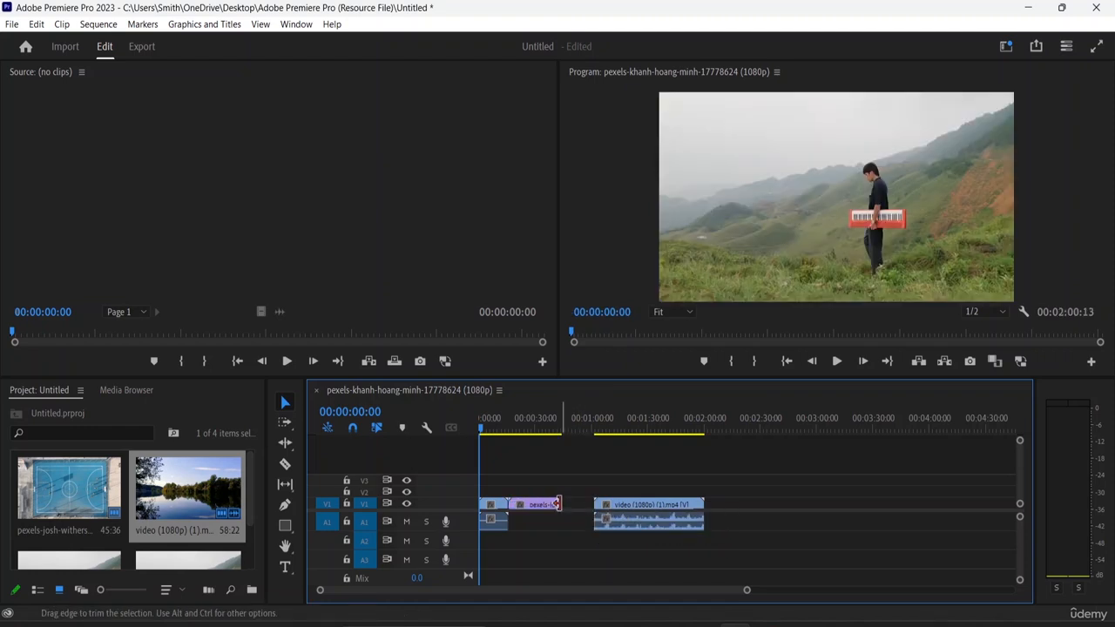
# Move the video (1080p) (1) clip left so it sits directly after the pexels-josh-withers clip
pyautogui.click(624, 509)
pyautogui.moveTo(624, 509); pyautogui.dragTo(601, 513)
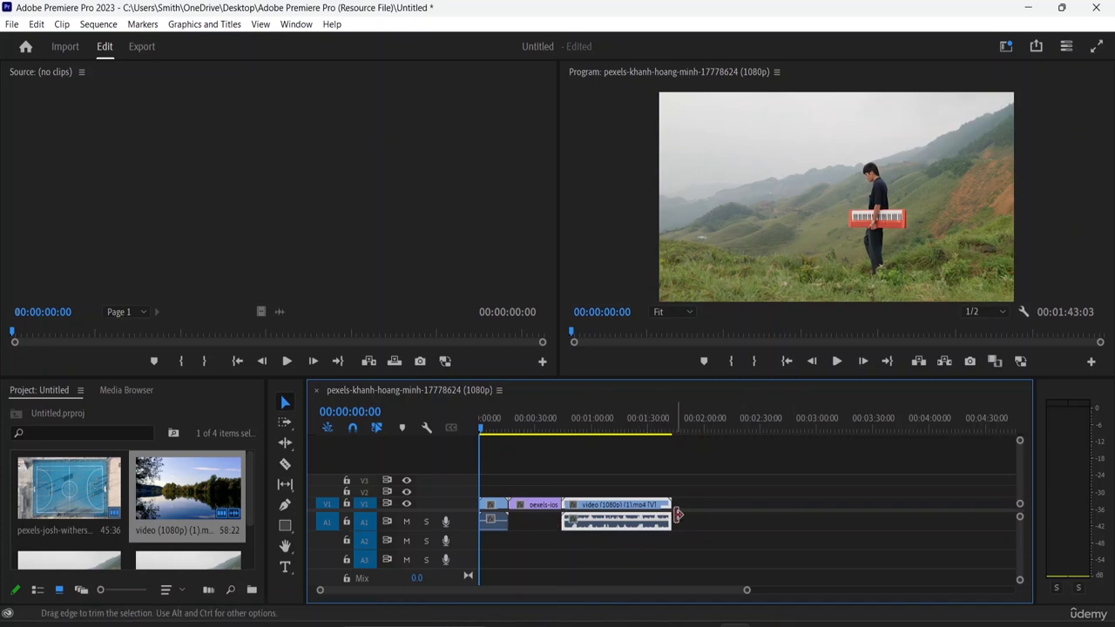
# Trim the end of the video (1080p) (1) clip back to about 1:03 in the sequence
pyautogui.moveTo(668, 514); pyautogui.dragTo(642, 512)
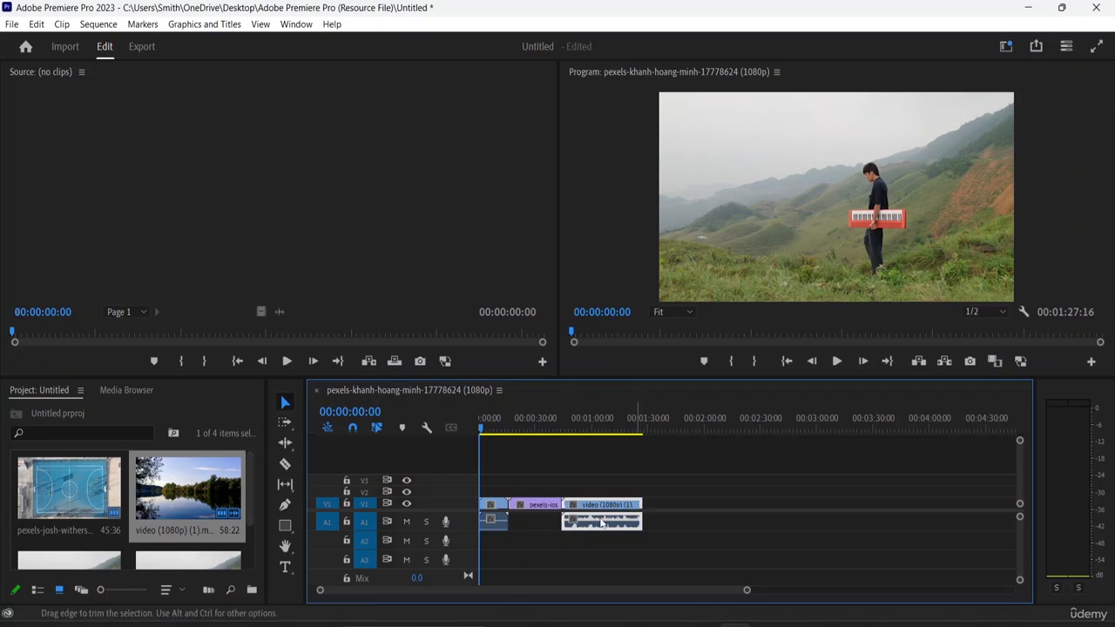
pyautogui.moveTo(637, 514); pyautogui.dragTo(596, 528)
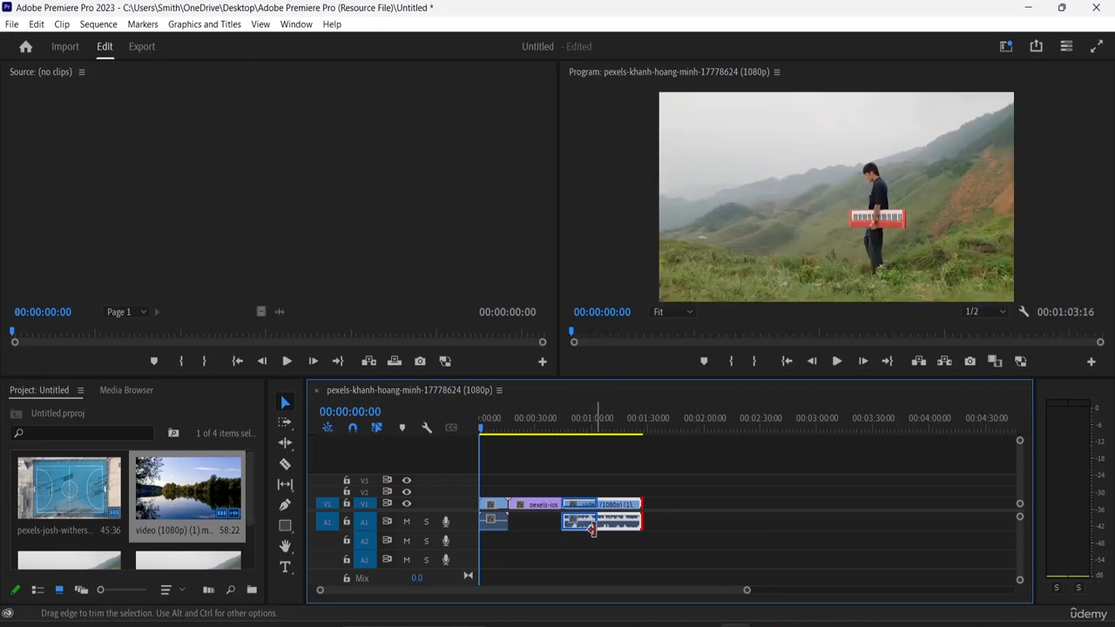
# Ripple-trim the end of the first pexels-khanh-hoang-minh clip by about 5 seconds
pyautogui.click(508, 521)
pyautogui.moveTo(503, 521); pyautogui.dragTo(576, 511)
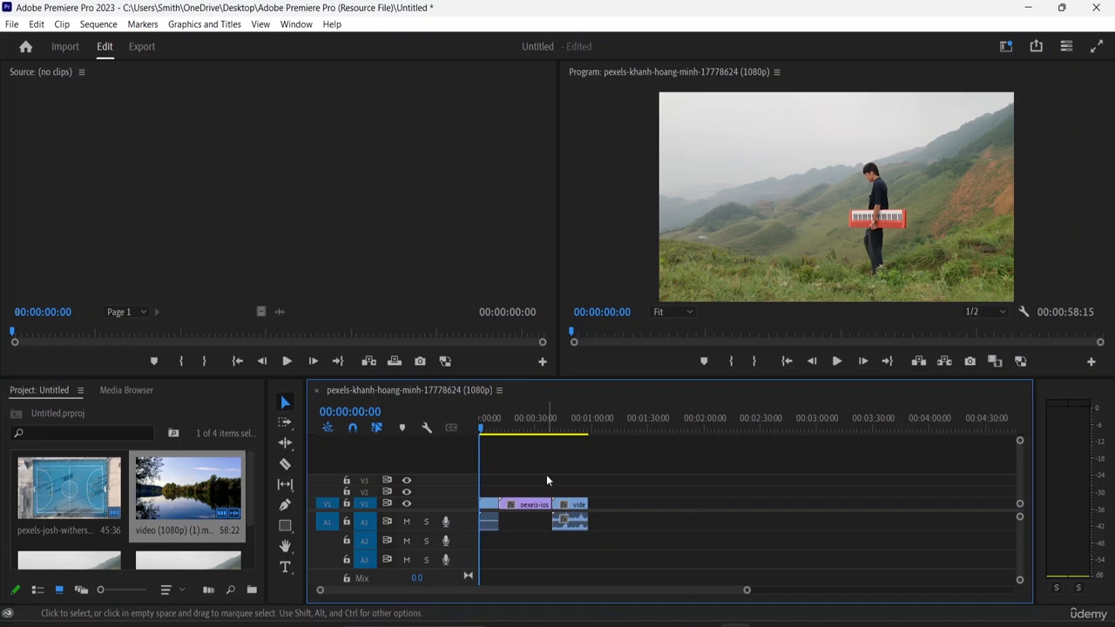
# Play back the sequence and scrub the playhead to preview the edit
pyautogui.press('space')
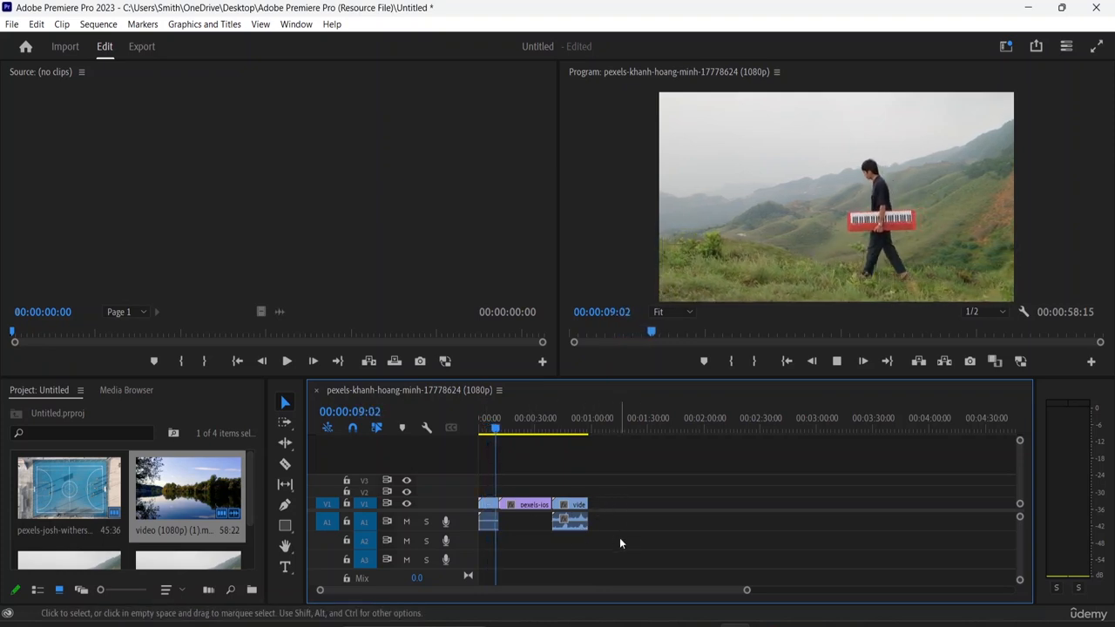
pyautogui.moveTo(512, 435); pyautogui.dragTo(551, 447)
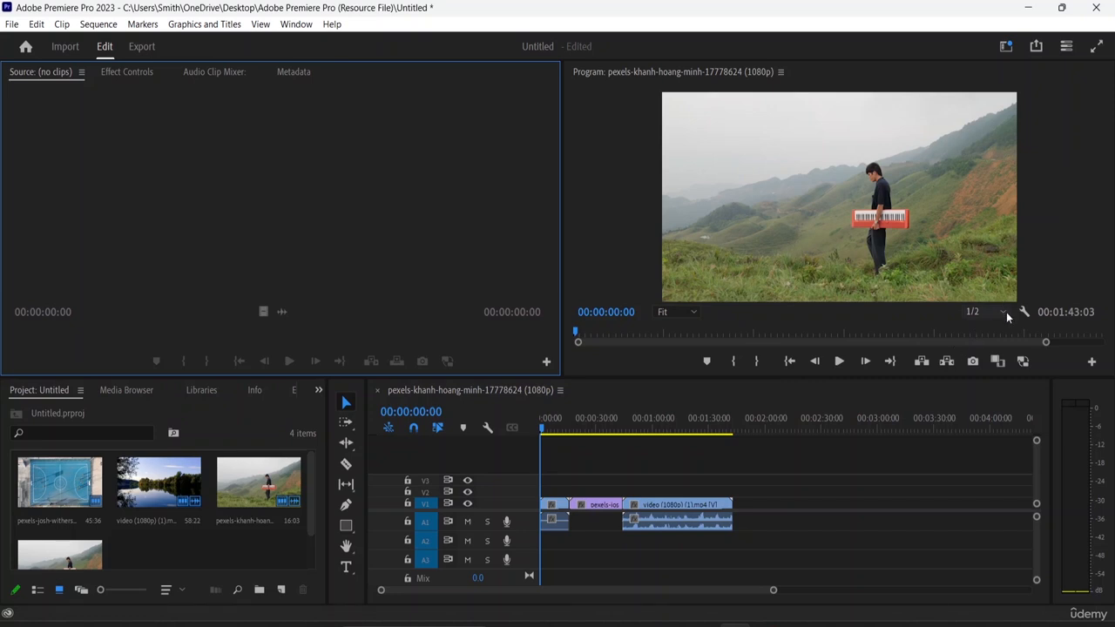
# Set the Program Monitor's playback resolution to 1/4
pyautogui.click(632, 141)
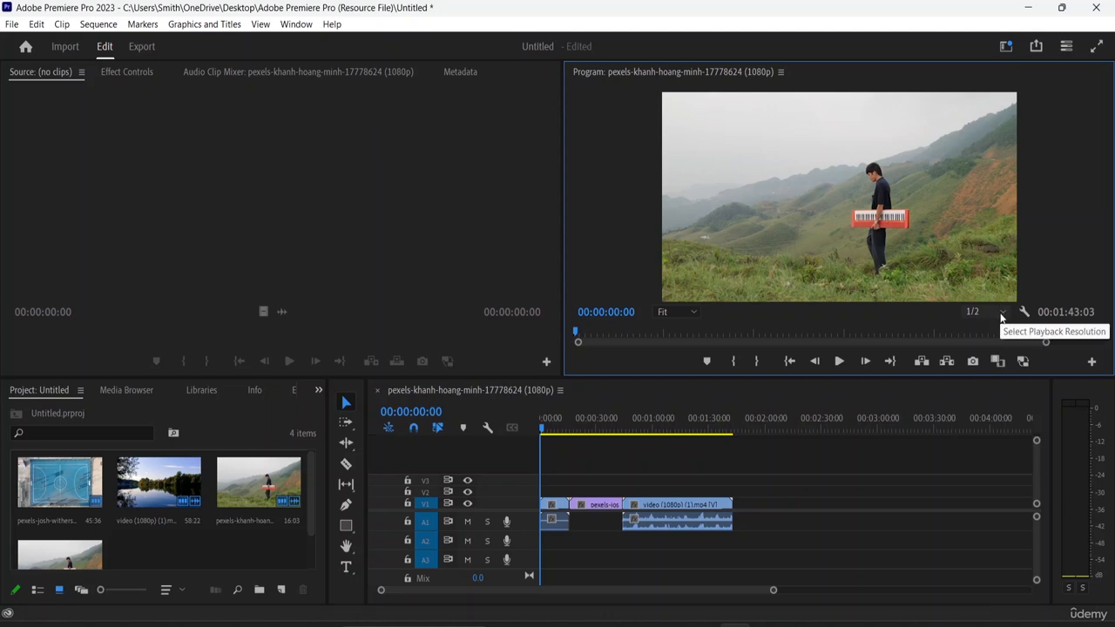
pyautogui.click(1002, 313)
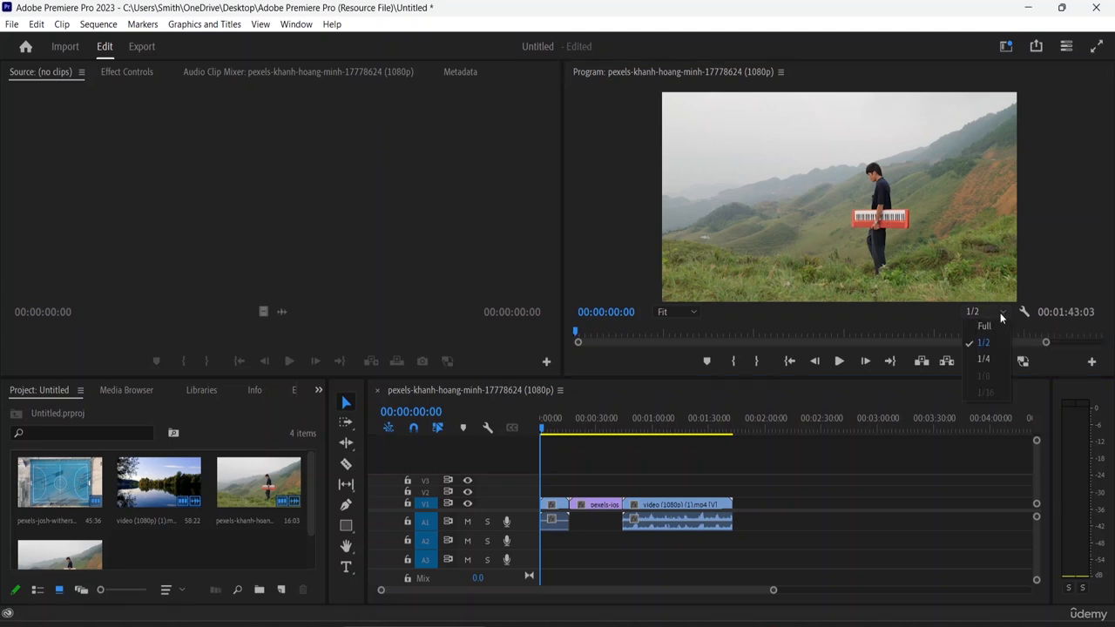
pyautogui.click(981, 364)
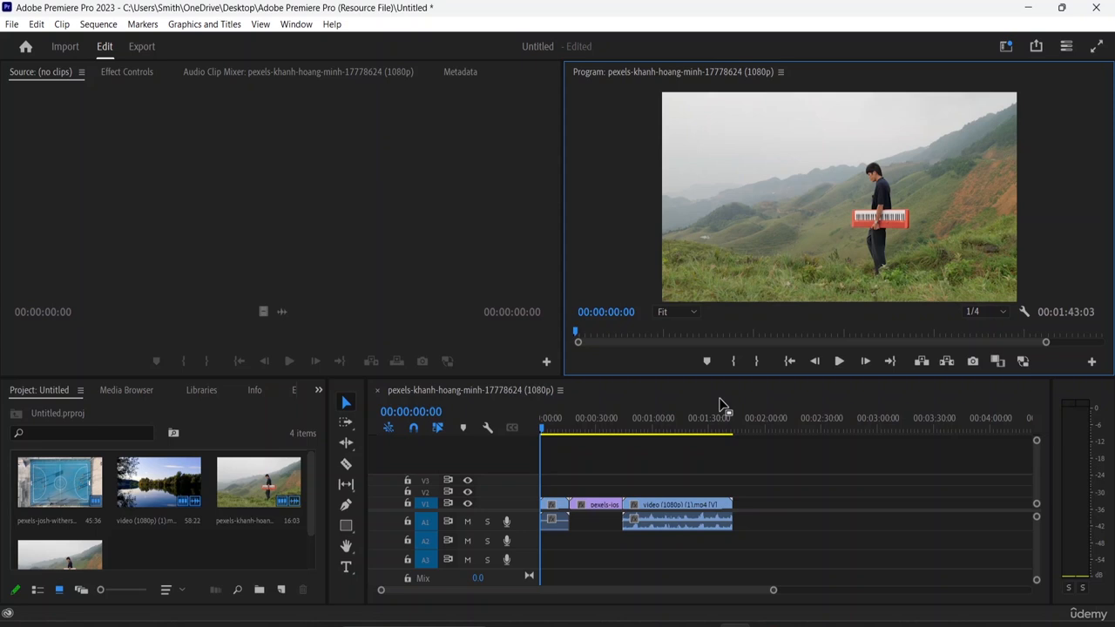
pyautogui.click(1002, 312)
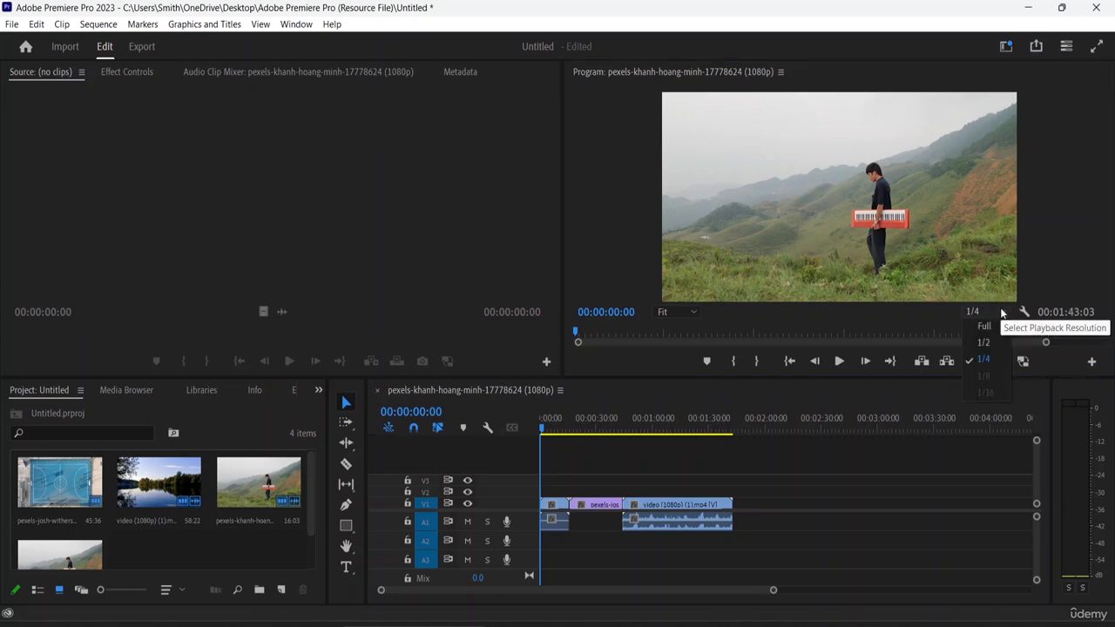
pyautogui.click(995, 361)
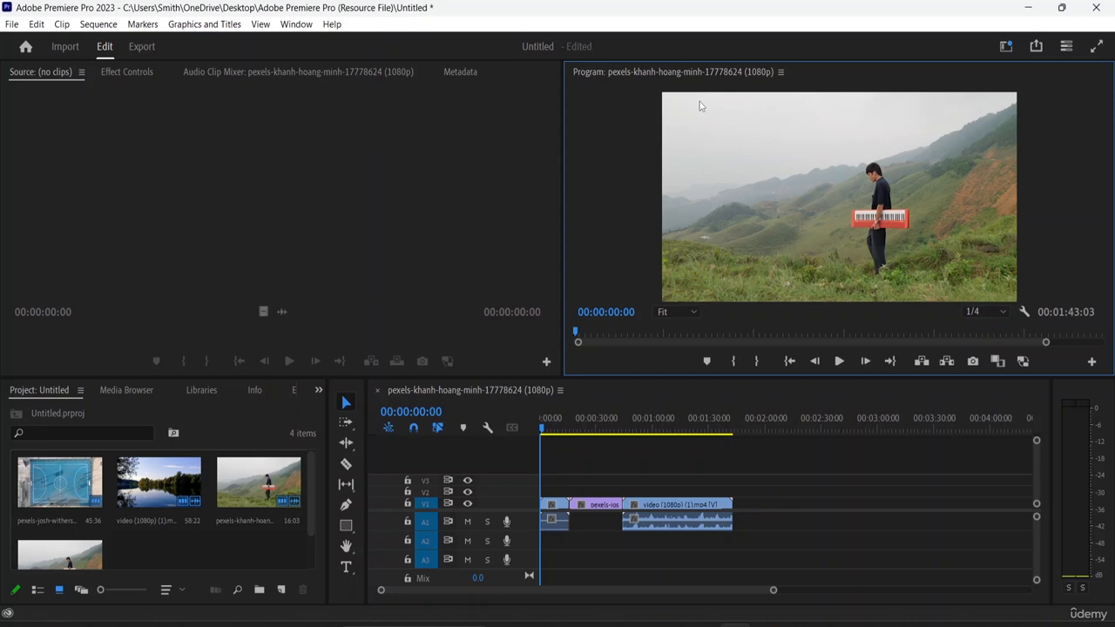
pyautogui.click(998, 312)
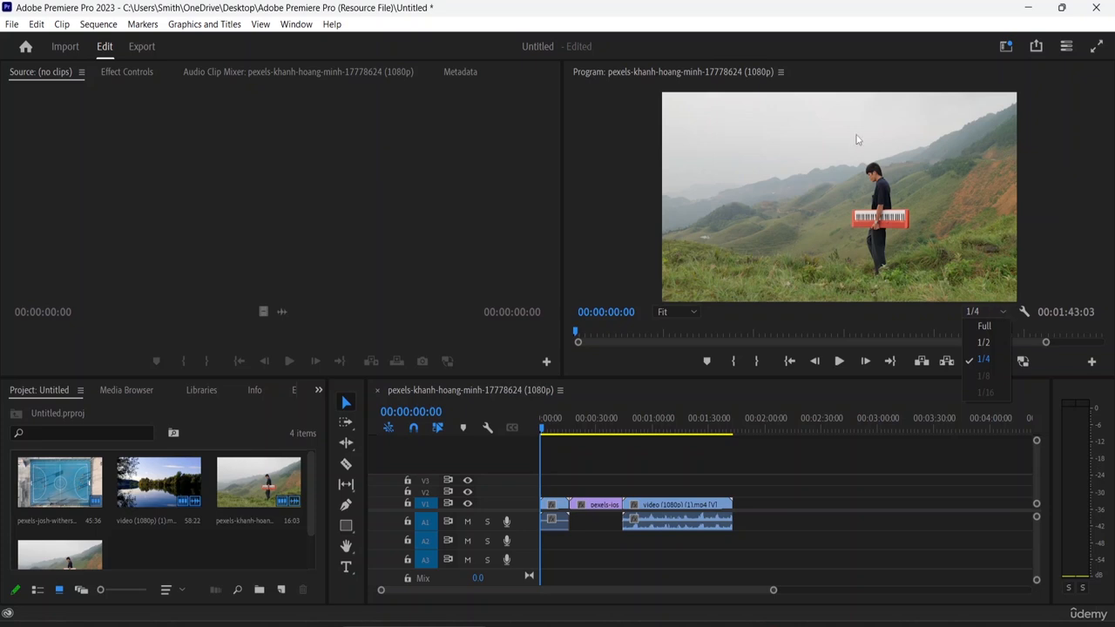
pyautogui.click(977, 357)
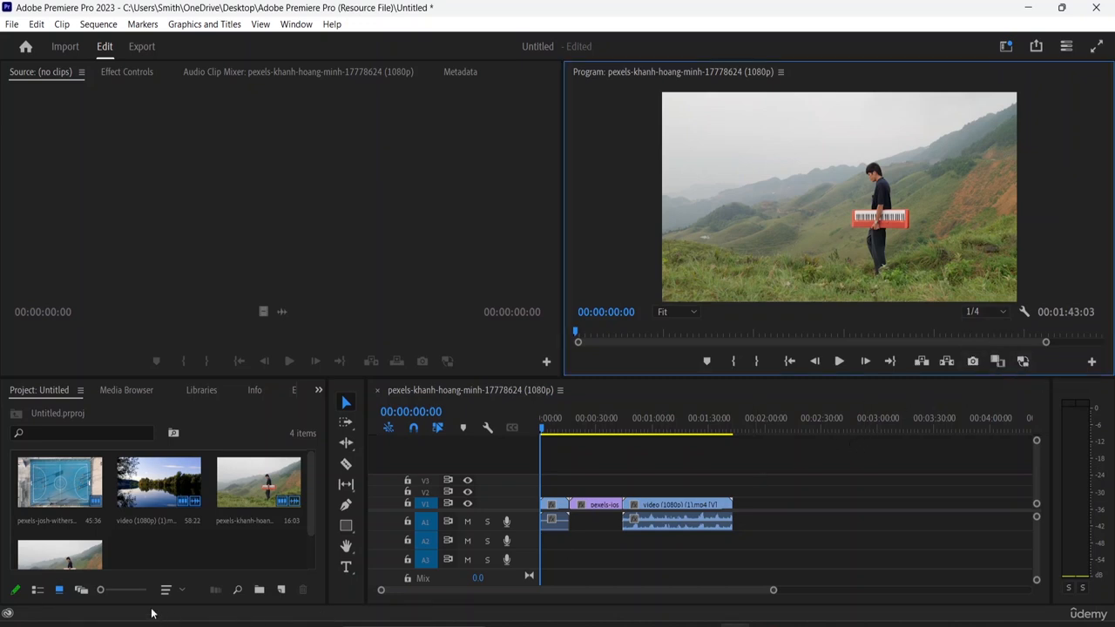
# Switch the Project panel to list view and then freeform view, scrolling through the clips
pyautogui.click(36, 591)
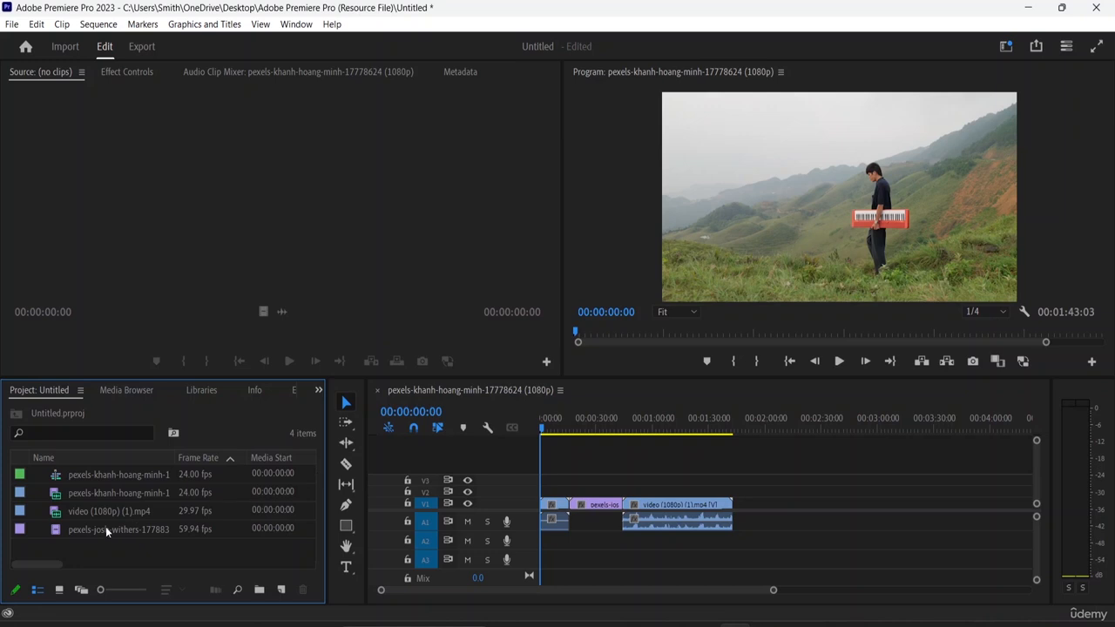
pyautogui.click(81, 591)
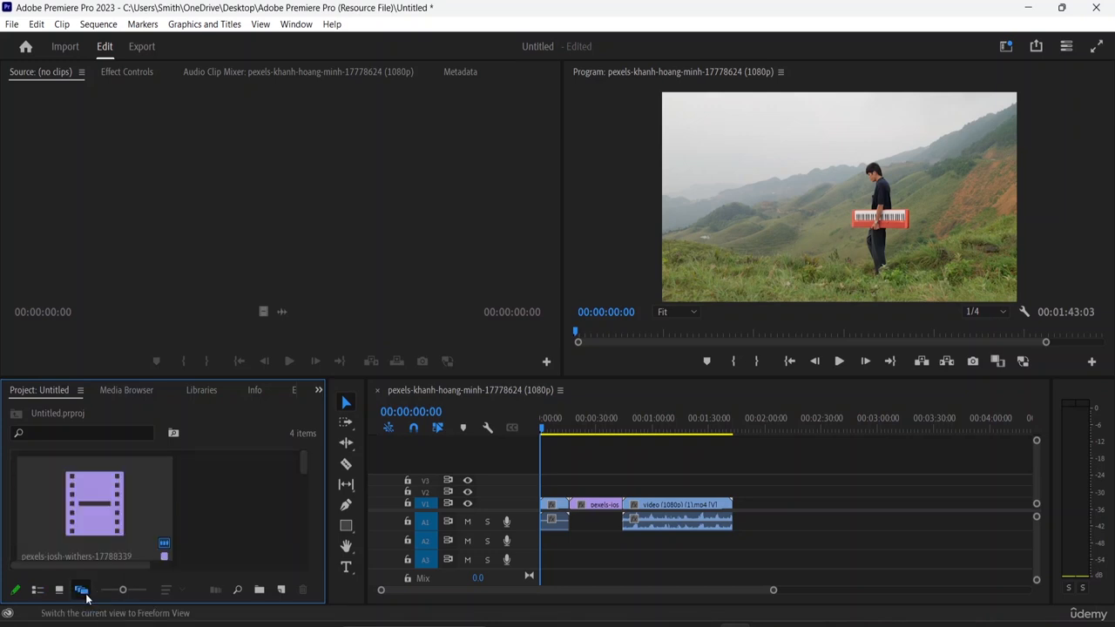
pyautogui.scroll(-3, 185, 500)
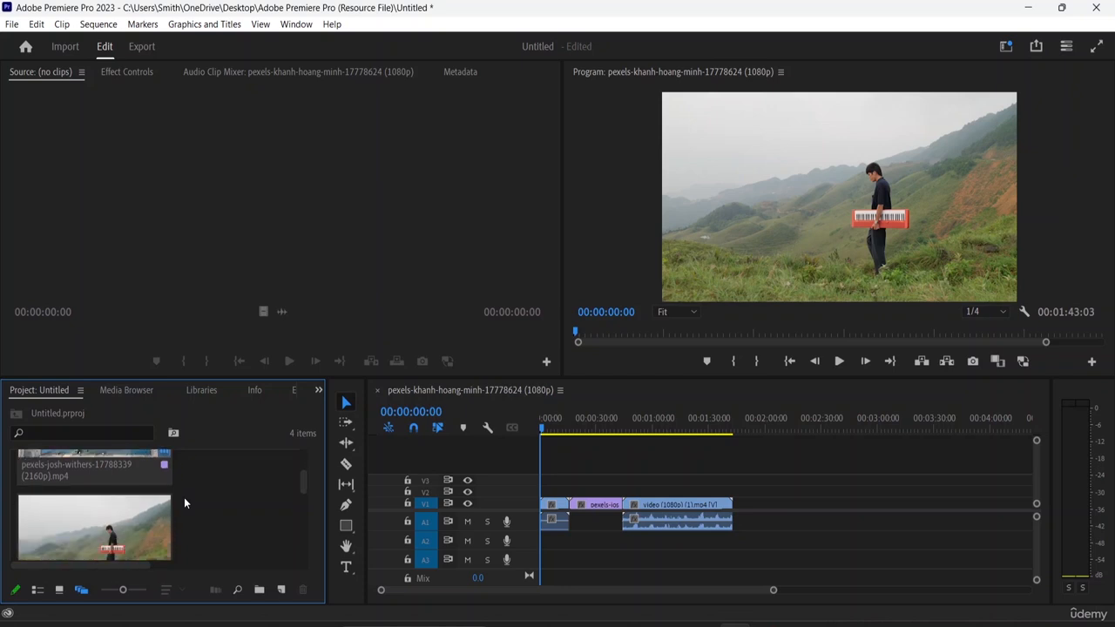
pyautogui.scroll(-5, 184, 497)
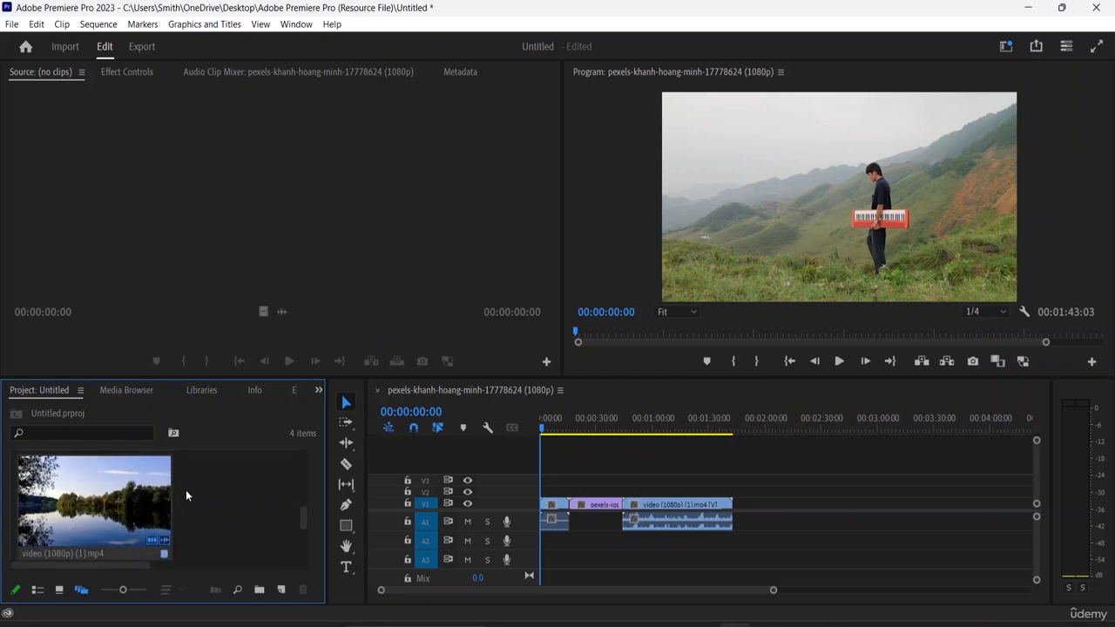
pyautogui.scroll(-3, 196, 479)
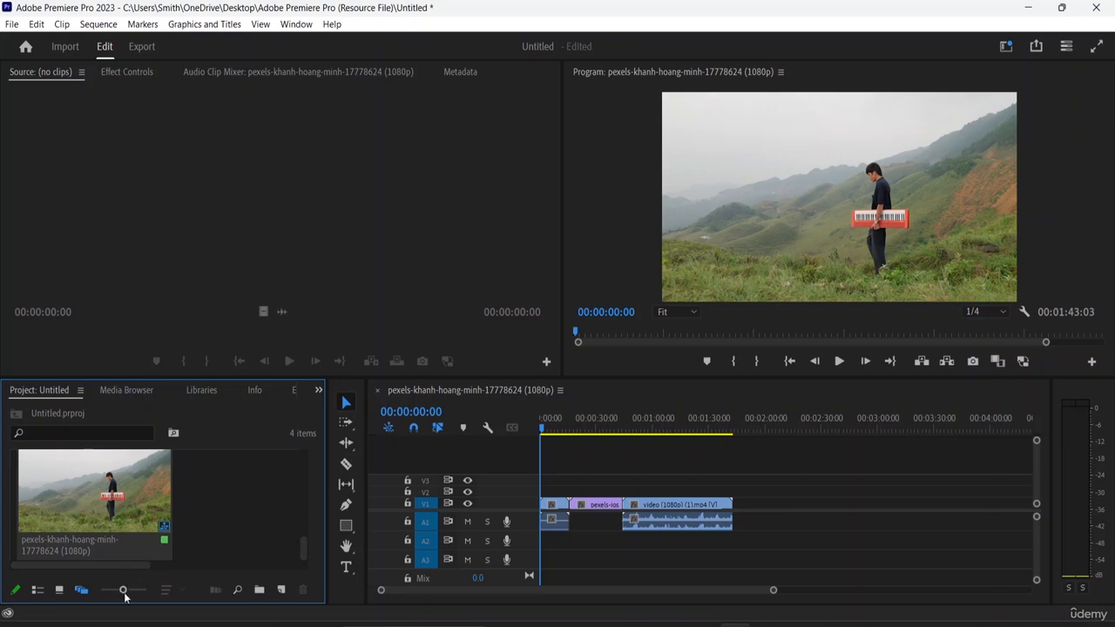
# Return the Project panel to icon view and enlarge the clip thumbnails
pyautogui.click(59, 590)
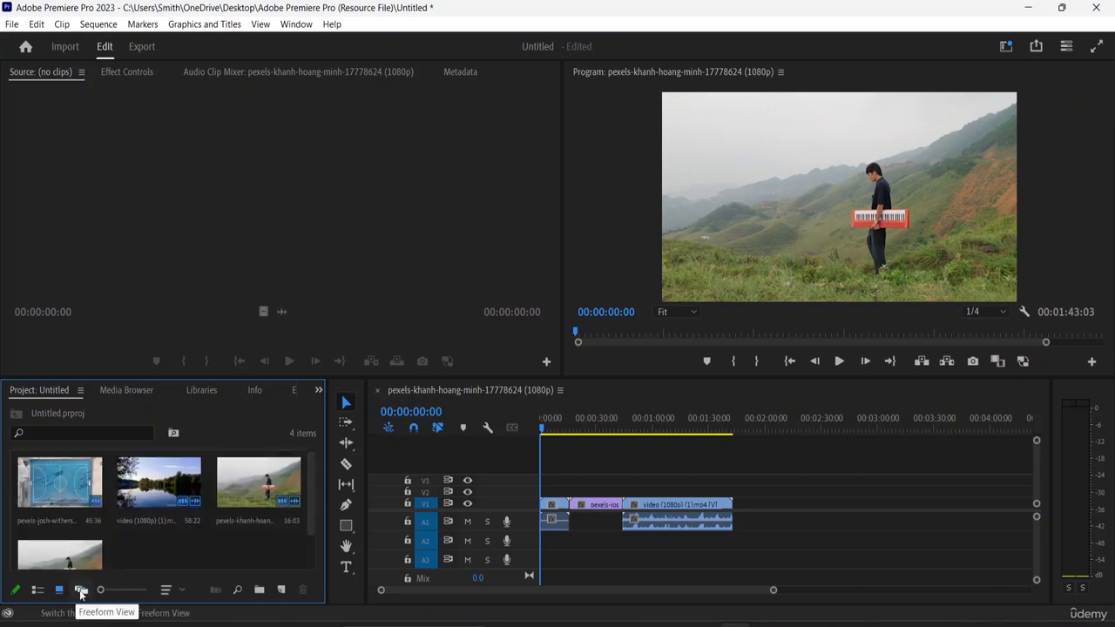
pyautogui.moveTo(100, 590)
pyautogui.mouseDown()
pyautogui.moveTo(134, 595)
pyautogui.moveTo(114, 590)
pyautogui.mouseUp()
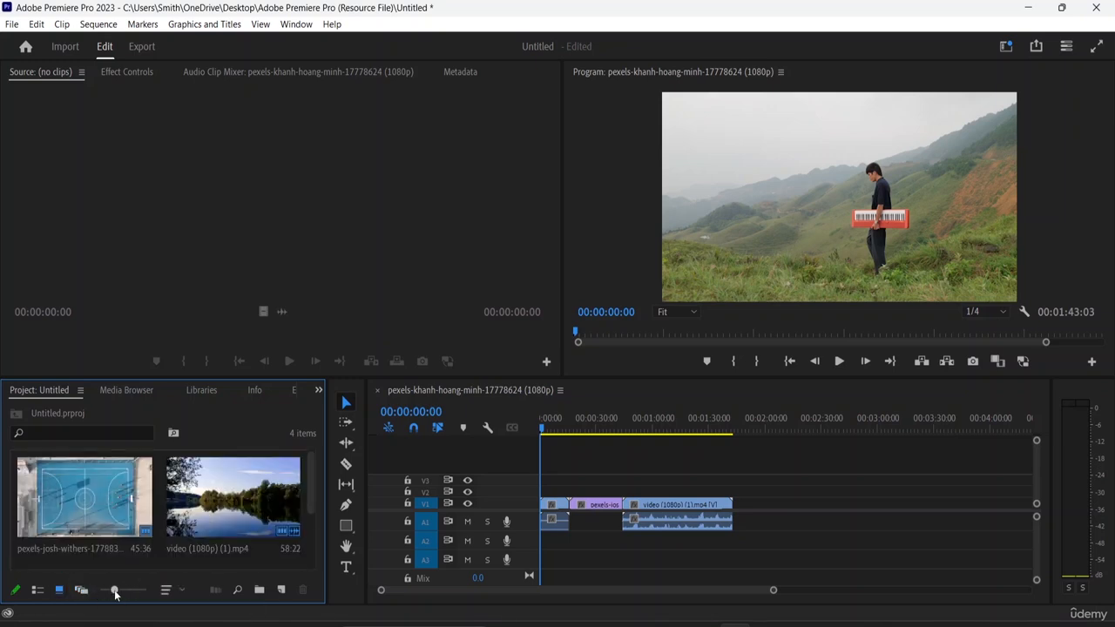
# Browse the Project panel's sort options and the Media Browser panel, then return to the project
pyautogui.click(178, 591)
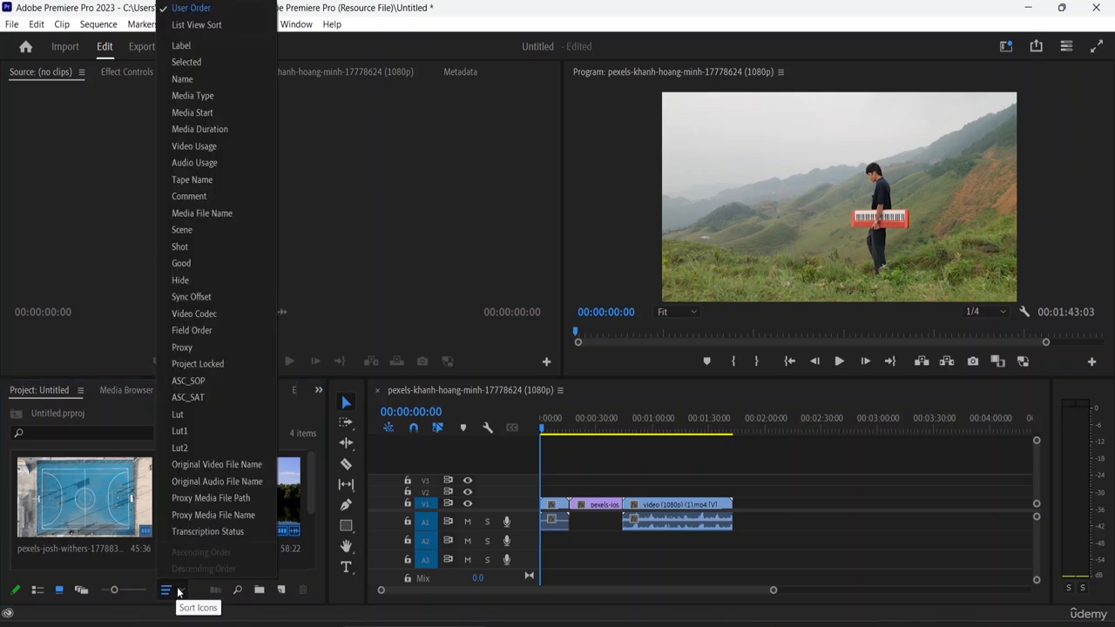
pyautogui.click(233, 10)
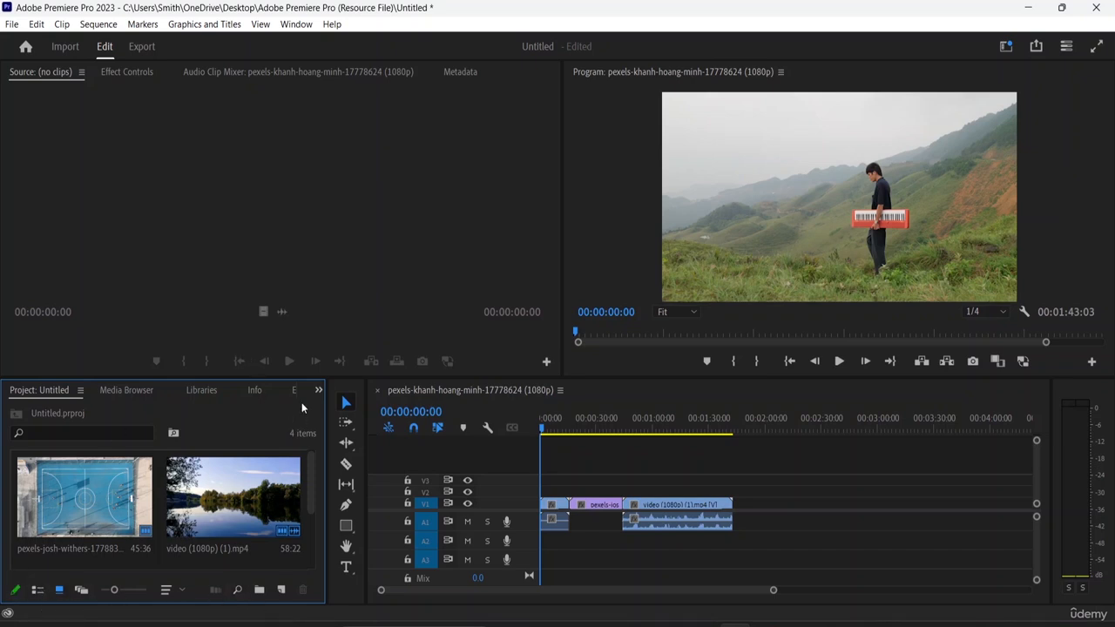
pyautogui.click(126, 390)
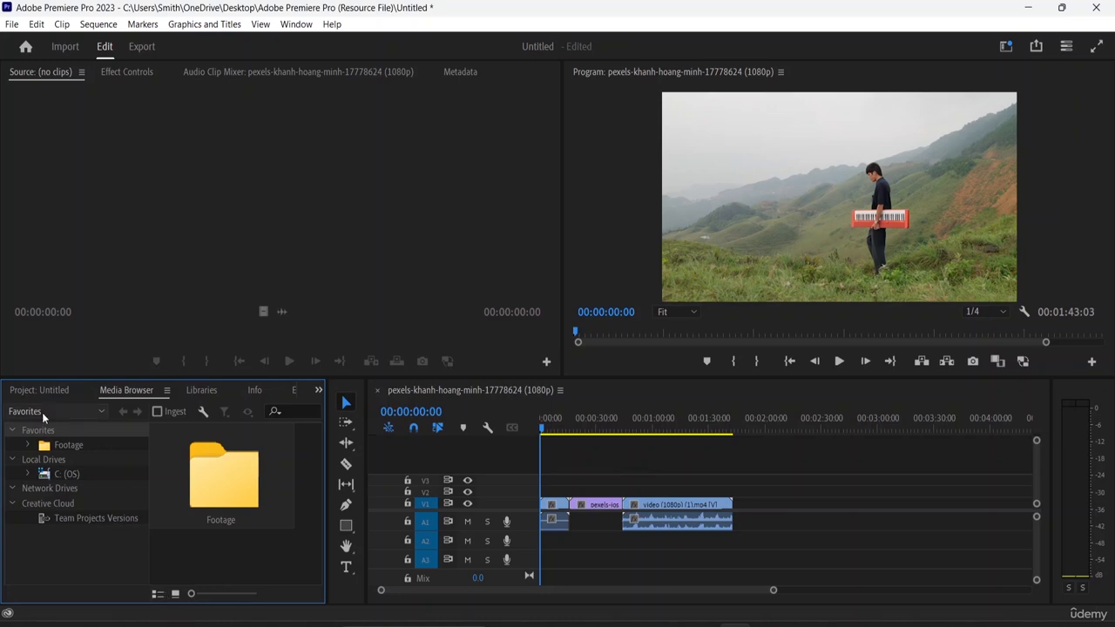
pyautogui.click(31, 389)
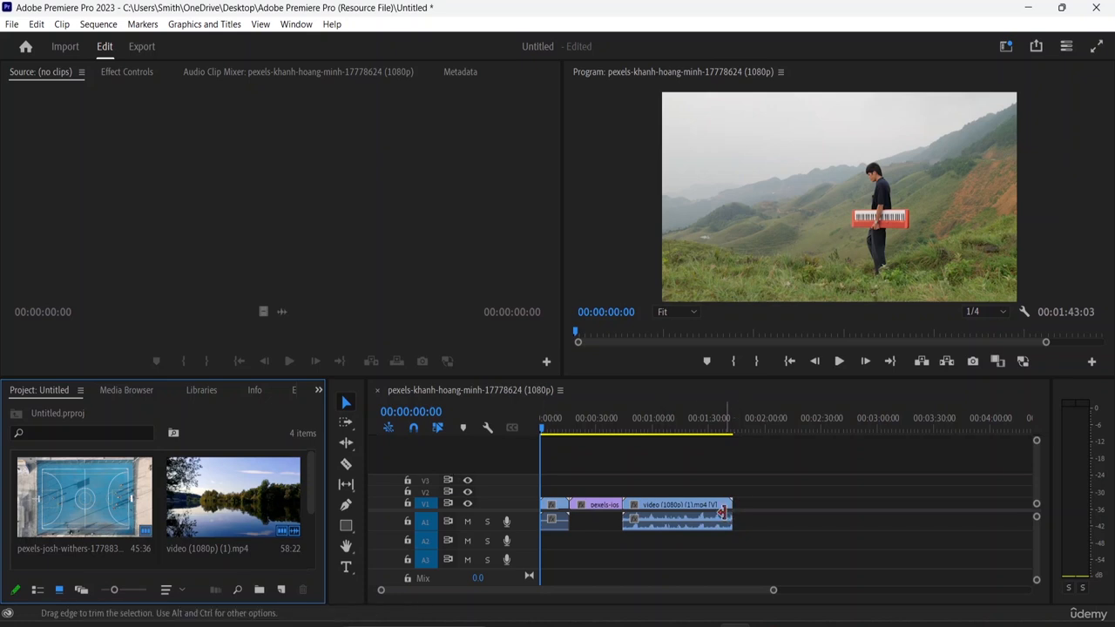
# Reposition the video (1080p) (1) clip later and extend its end to about 2:09 in the sequence
pyautogui.moveTo(726, 512)
pyautogui.mouseDown()
pyautogui.moveTo(778, 507)
pyautogui.moveTo(724, 512)
pyautogui.moveTo(774, 512)
pyautogui.moveTo(739, 512)
pyautogui.mouseUp()
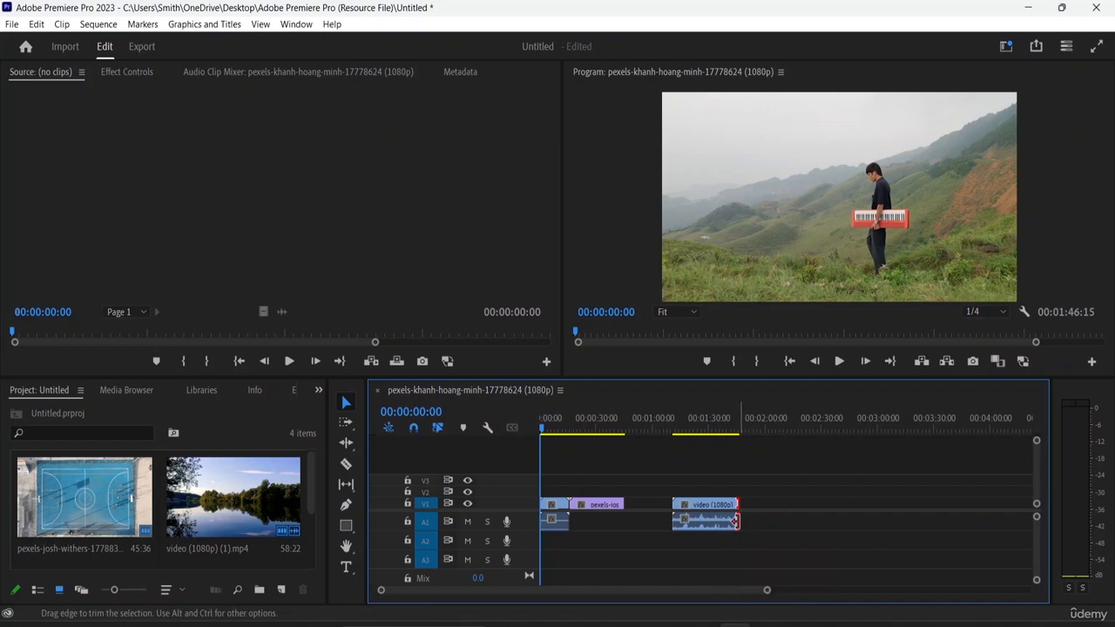
pyautogui.moveTo(735, 521); pyautogui.dragTo(797, 520)
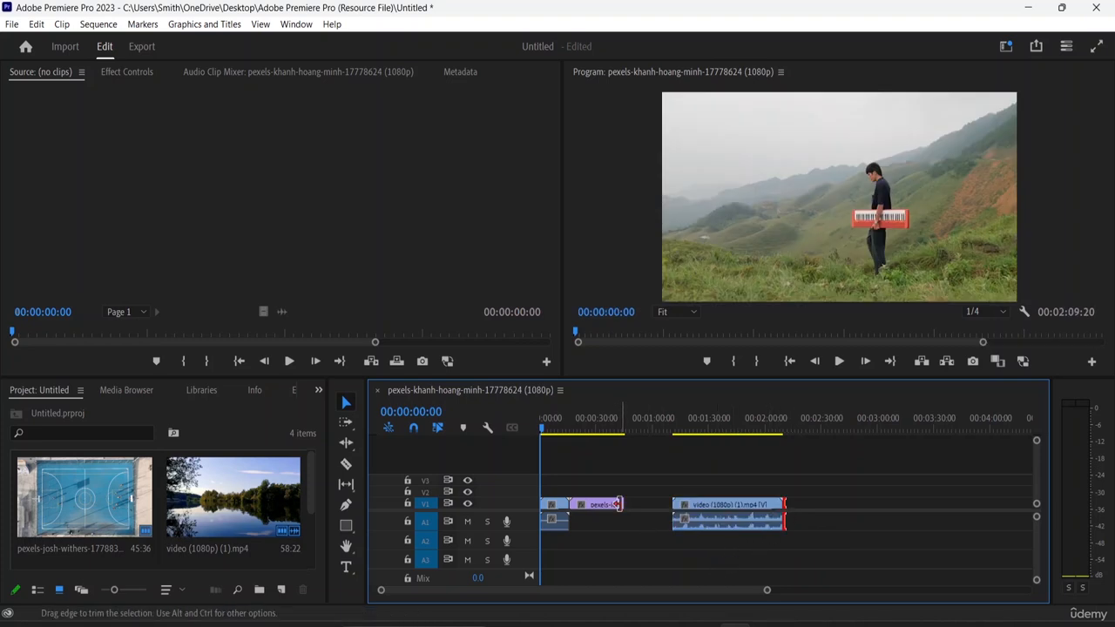
# Lengthen the pexels-josh-withers clip slightly and move the video (1080p) (1) clip left against it
pyautogui.moveTo(624, 503)
pyautogui.mouseDown()
pyautogui.moveTo(601, 506)
pyautogui.moveTo(629, 506)
pyautogui.mouseUp()
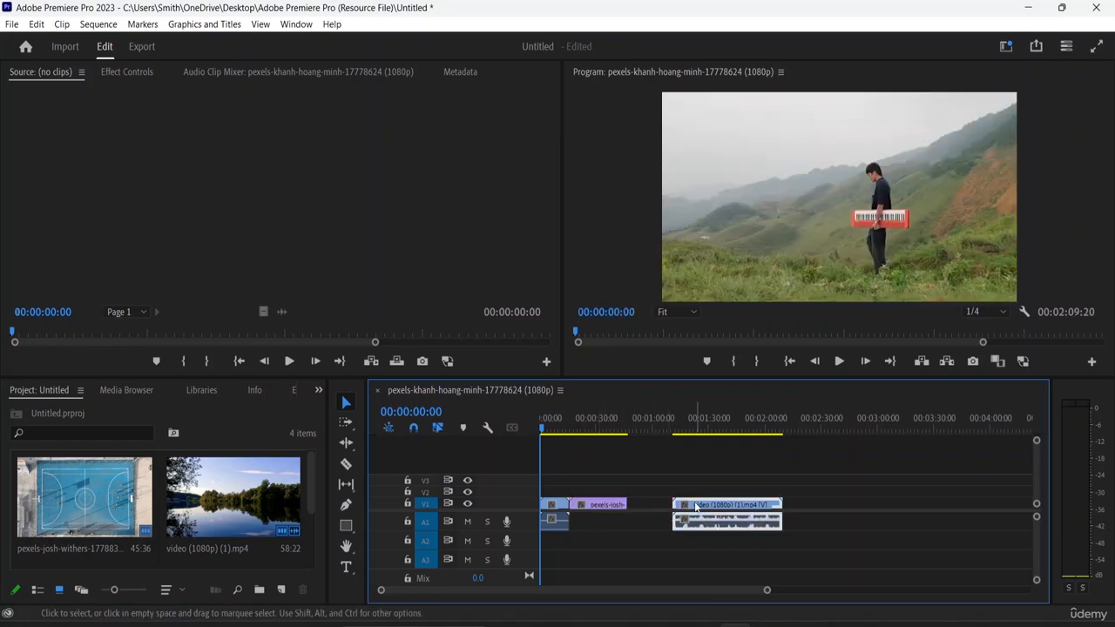
pyautogui.click(695, 509)
pyautogui.moveTo(732, 506); pyautogui.dragTo(676, 497)
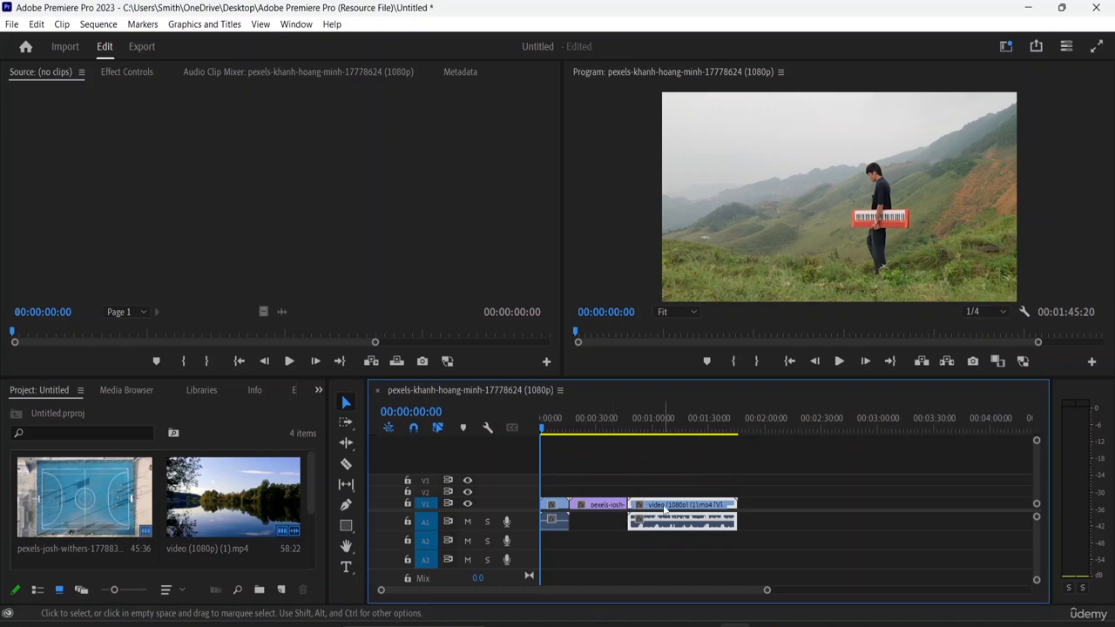
# Use the Razor tool to split the pexels-josh-withers clip near 0:36 and the video (1080p) (1) clip near 1:00
pyautogui.click(349, 468)
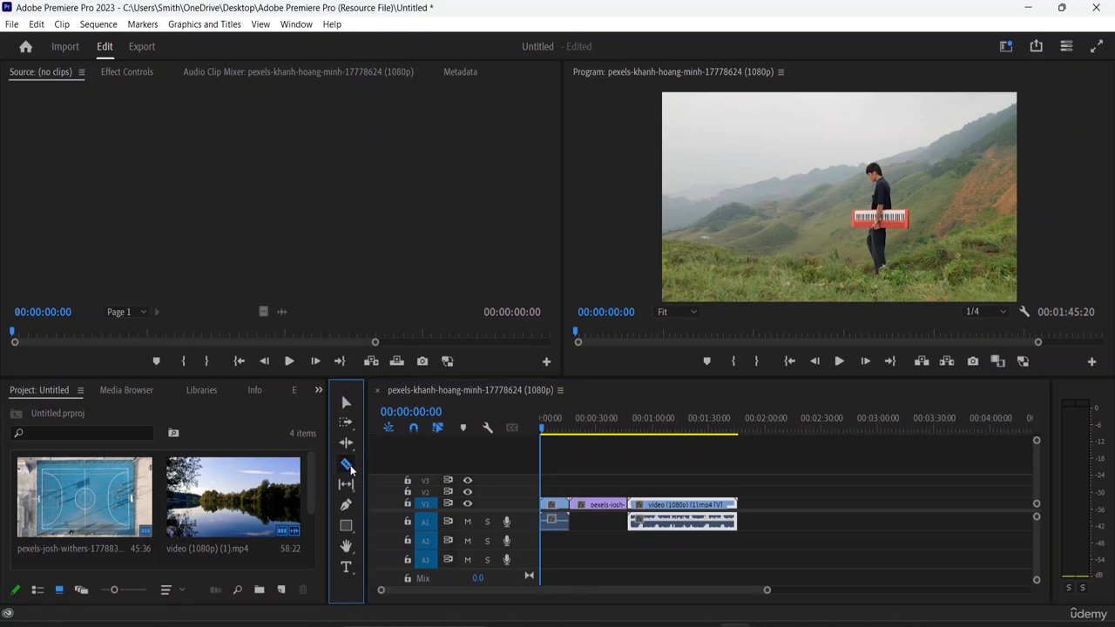
pyautogui.click(617, 498)
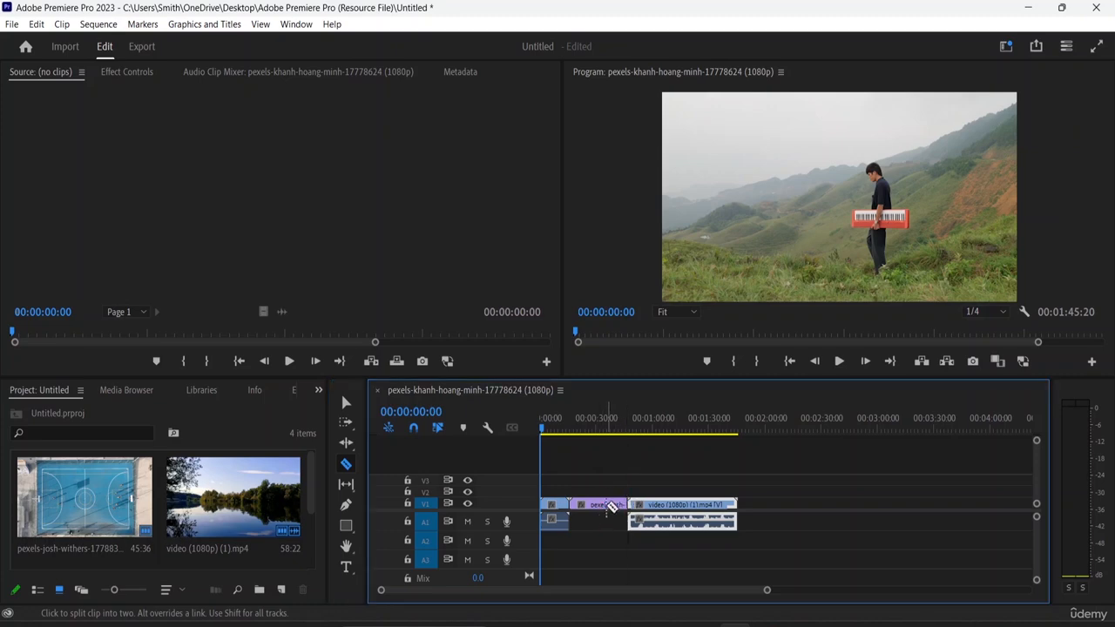
pyautogui.click(607, 505)
pyautogui.click(653, 520)
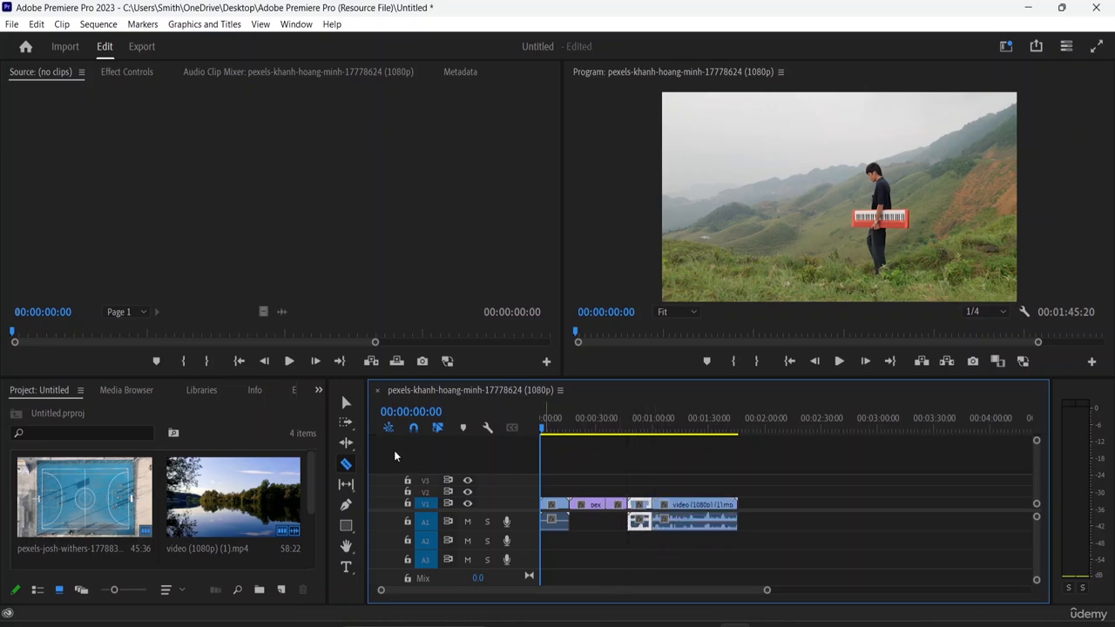
# Delete the first segment of the video (1080p) (1) clip and the end segment of the pexels-josh-withers clip
pyautogui.click(348, 403)
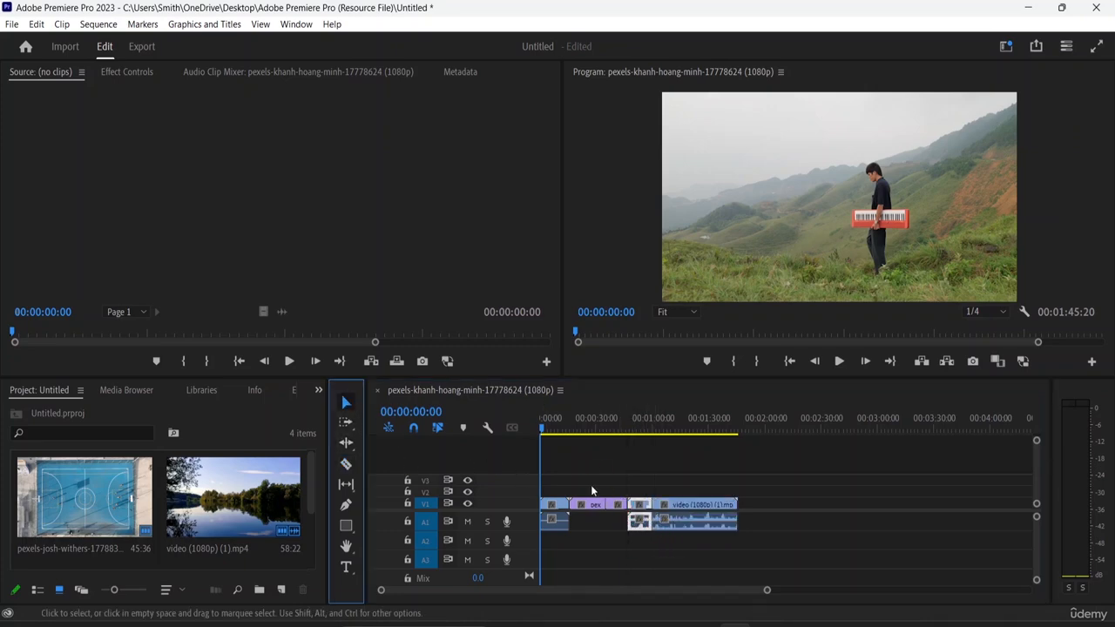
pyautogui.click(645, 513)
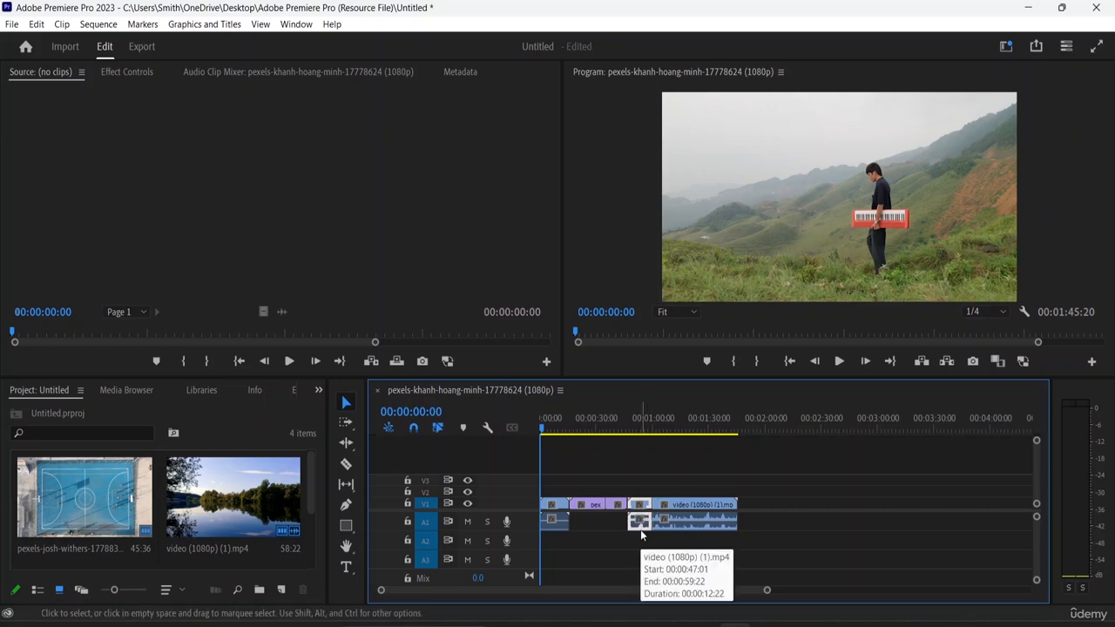
pyautogui.press('Delete')
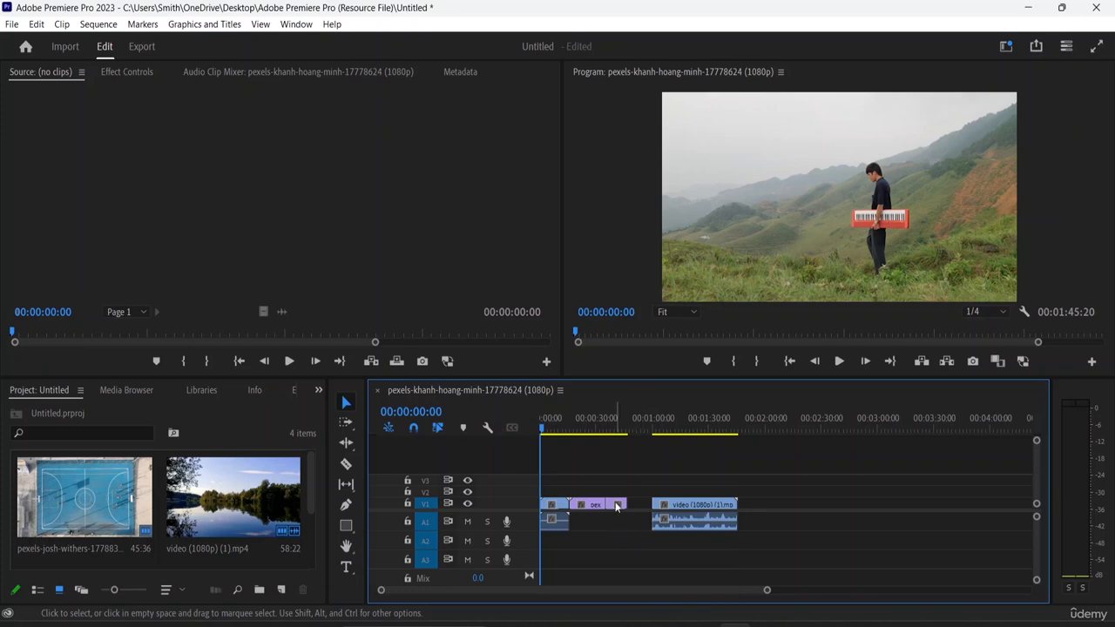
pyautogui.press('Delete')
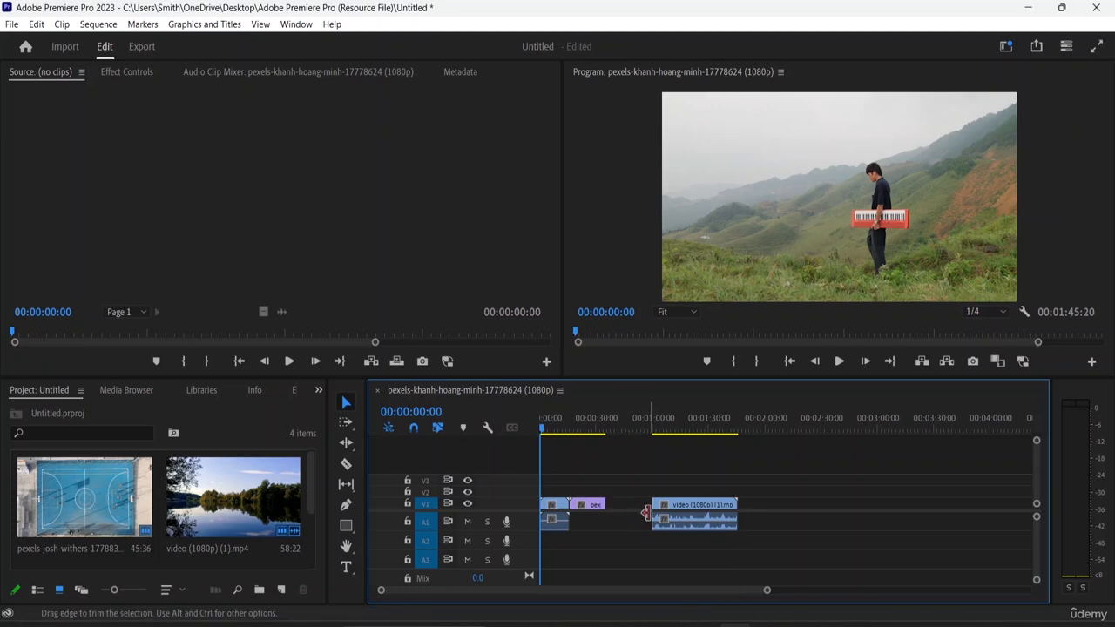
# Move the video (1080p) (1) clip aside and extend the pexels-josh-withers clip's end to about 59 seconds
pyautogui.moveTo(695, 510)
pyautogui.mouseDown()
pyautogui.moveTo(660, 510)
pyautogui.moveTo(694, 509)
pyautogui.mouseUp()
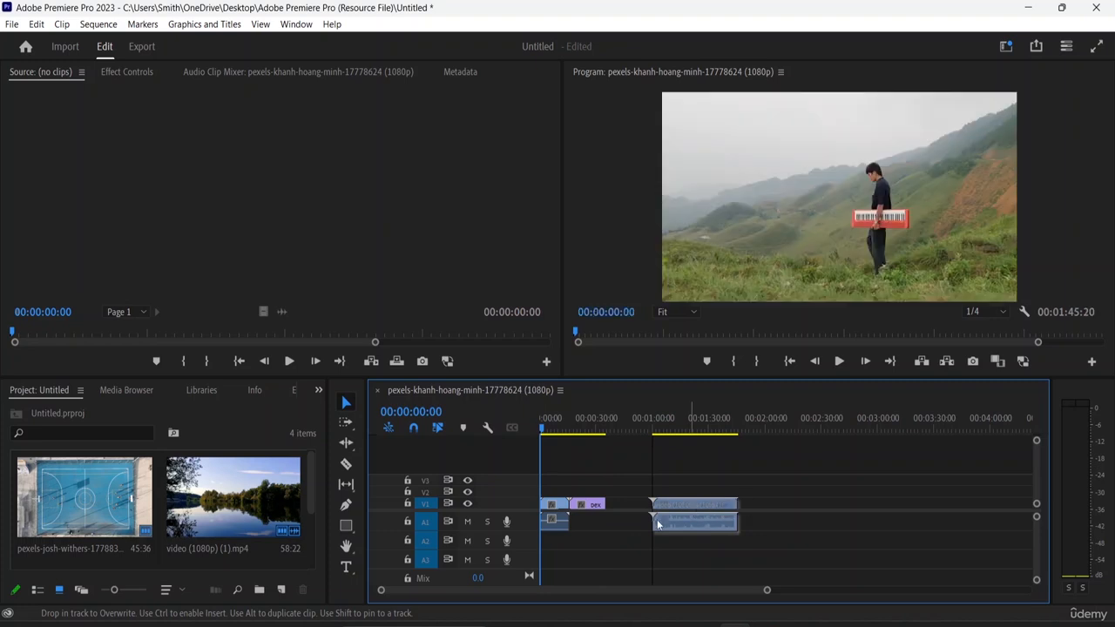
pyautogui.moveTo(604, 504); pyautogui.dragTo(762, 508)
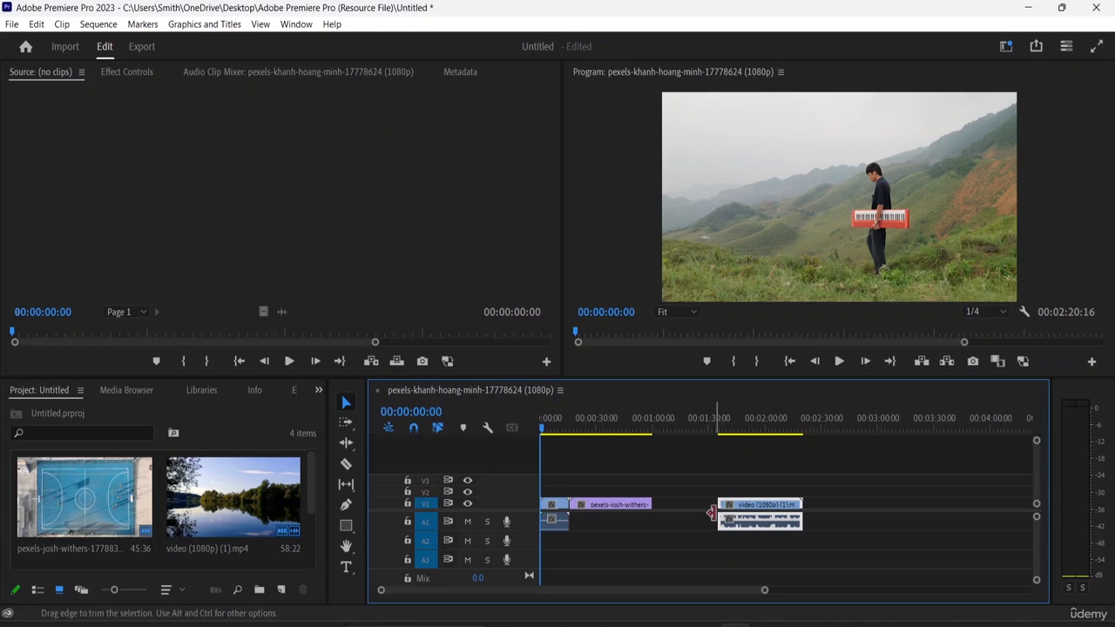
# Move the video (1080p) (1) clip left to close the gap after the pexels-josh-withers clip
pyautogui.click(717, 513)
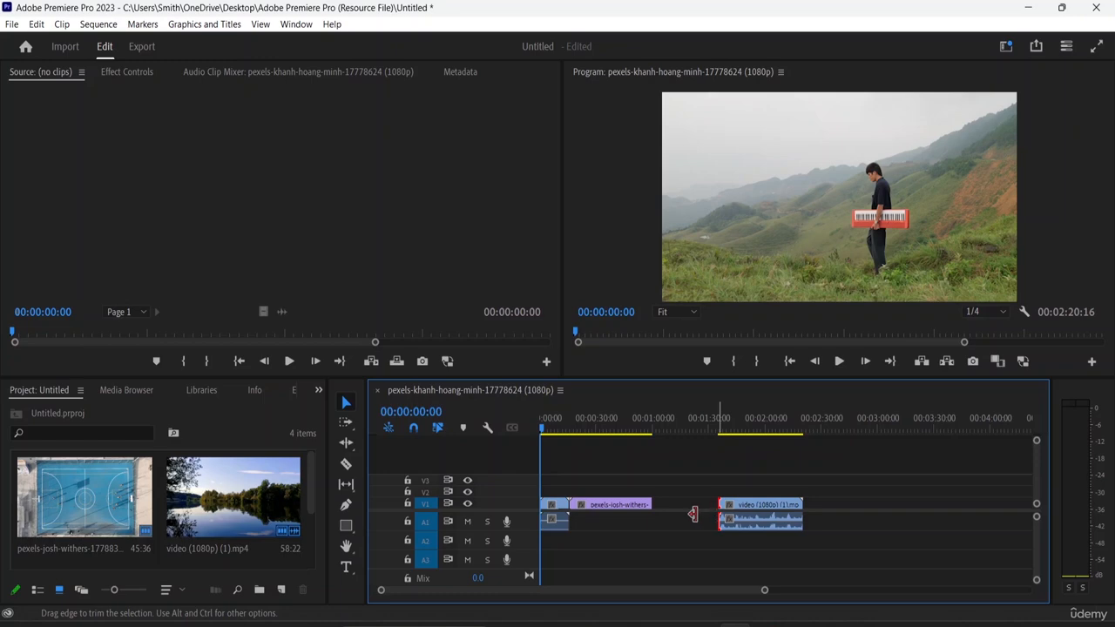
pyautogui.click(864, 523)
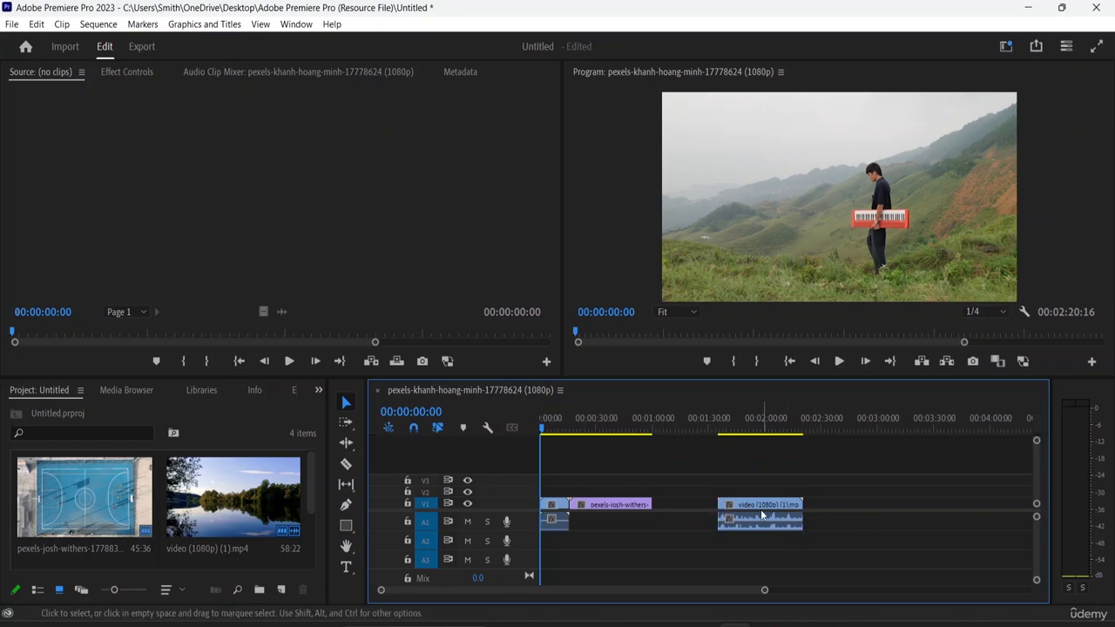
pyautogui.moveTo(745, 508); pyautogui.dragTo(699, 514)
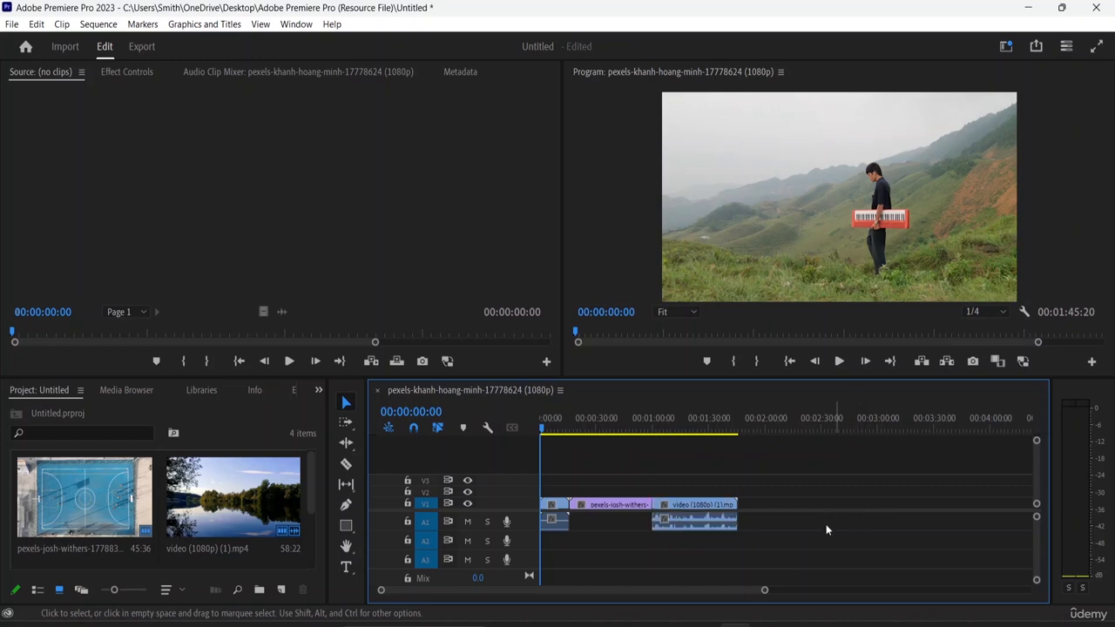